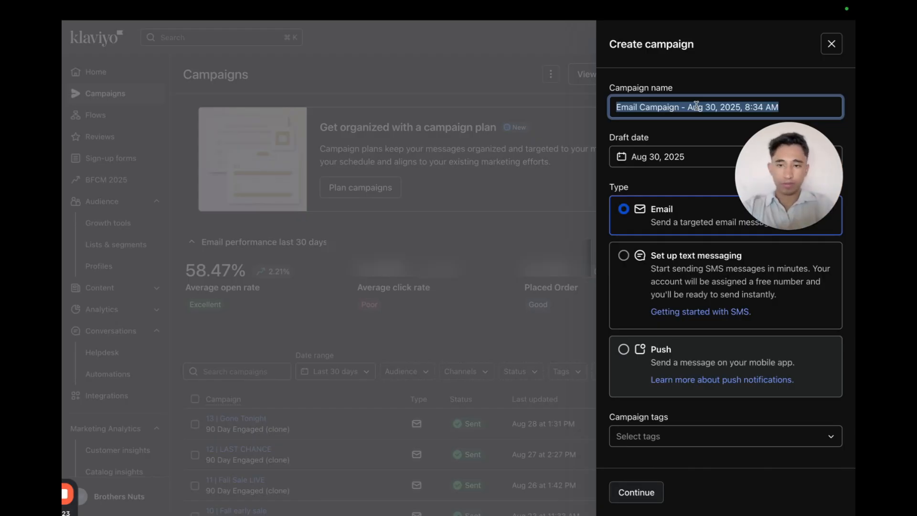
Name the new email campaign "14 | Nothing Crazy".
{"action": "type", "text": "14n"}
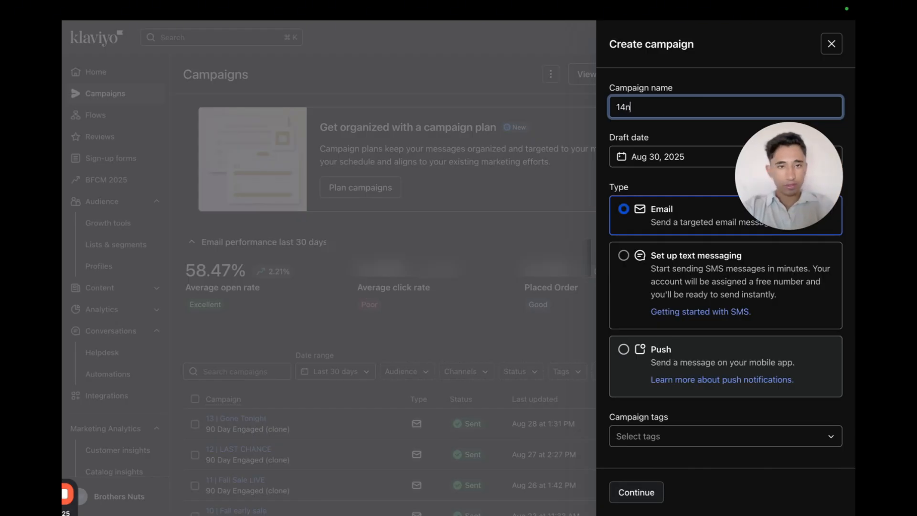
{"action": "left_click", "coordinate": [712, 243]}
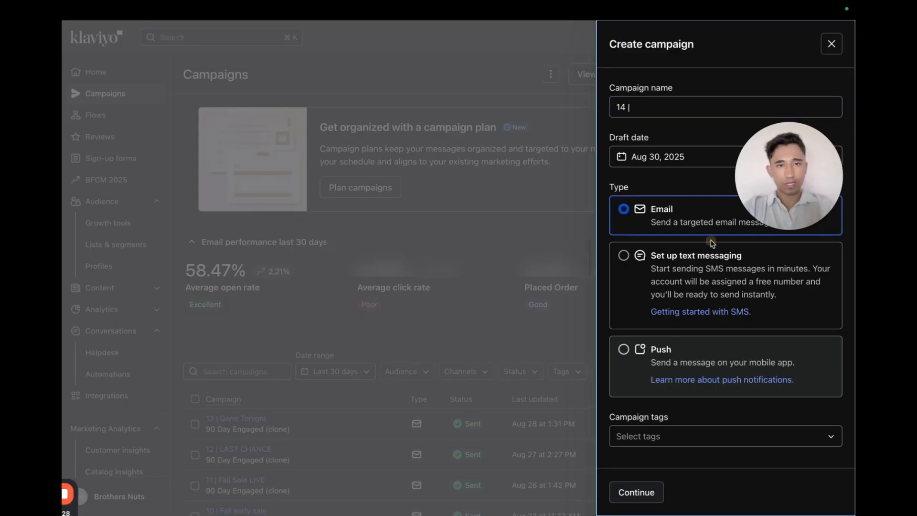
{"action": "left_click", "coordinate": [682, 108]}
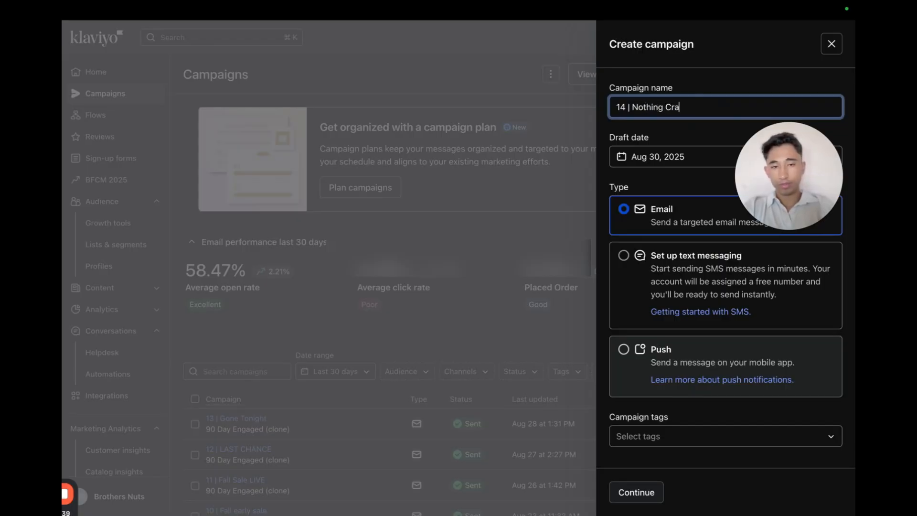
Select the IX Media campaign tag and continue to create the campaign.
{"action": "scroll", "coordinate": [683, 240], "scroll_direction": "down", "scroll_amount": 1}
{"action": "left_click", "coordinate": [674, 432]}
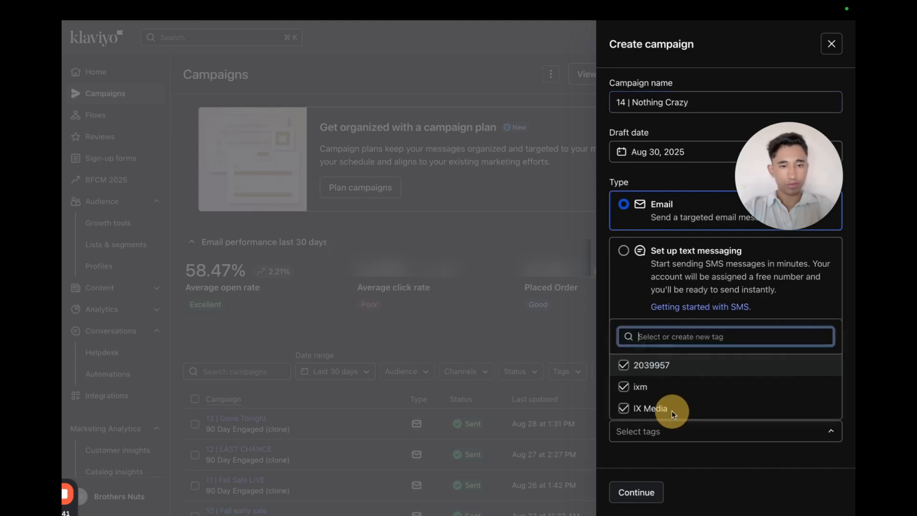
{"action": "left_click", "coordinate": [676, 407]}
{"action": "left_click", "coordinate": [655, 490]}
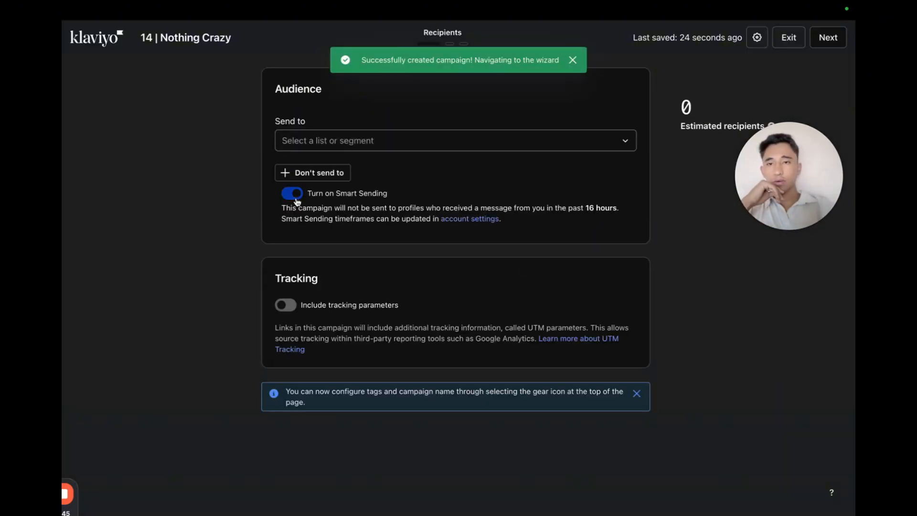
Turn off Smart Sending and set the audience to the 90 Day Engaged (clone) segment.
{"action": "left_click", "coordinate": [297, 200]}
{"action": "left_click", "coordinate": [377, 147]}
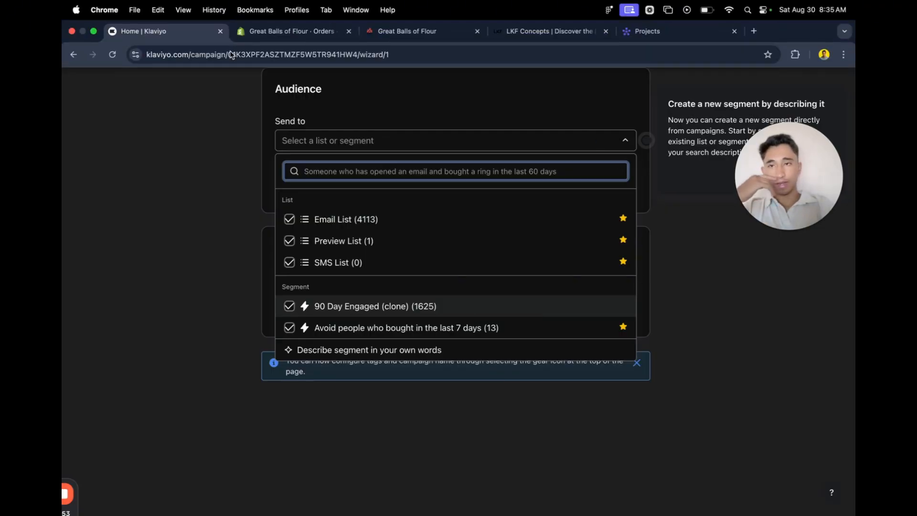
{"action": "left_click", "coordinate": [138, 91]}
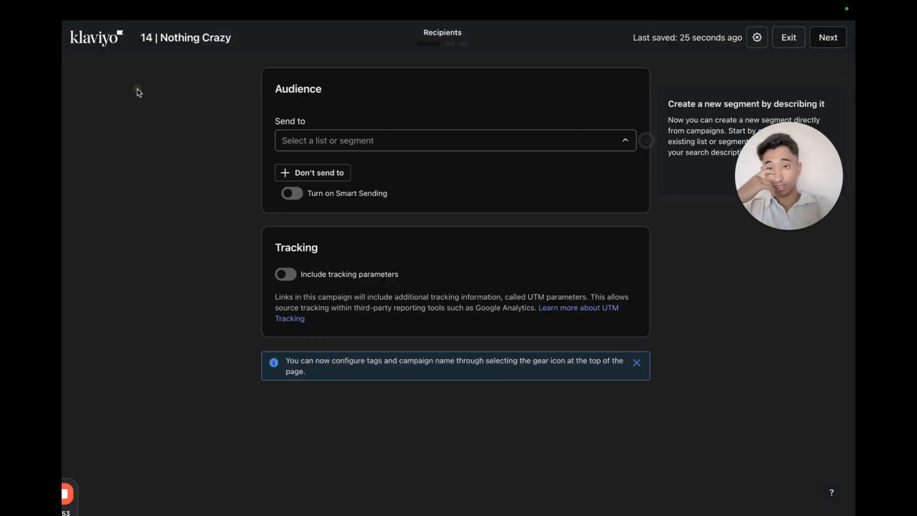
{"action": "left_click", "coordinate": [311, 132]}
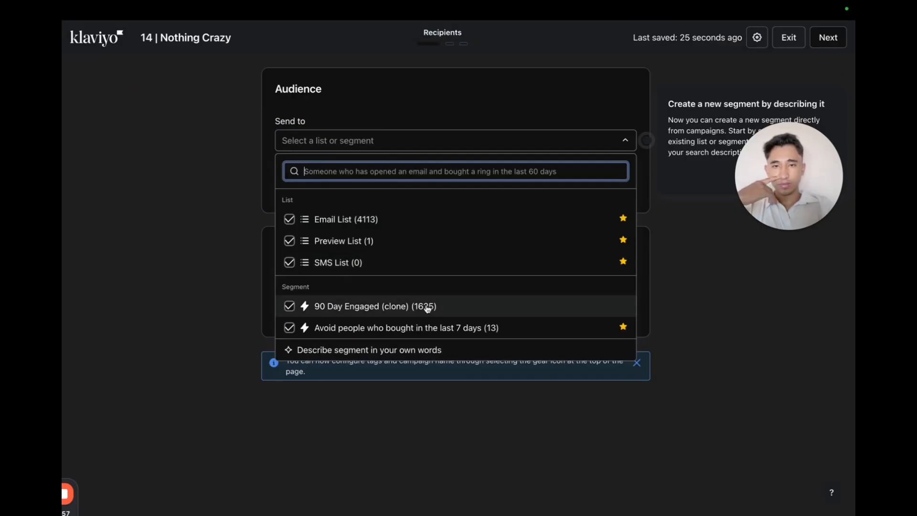
{"action": "left_click", "coordinate": [416, 353]}
{"action": "left_click", "coordinate": [416, 353]}
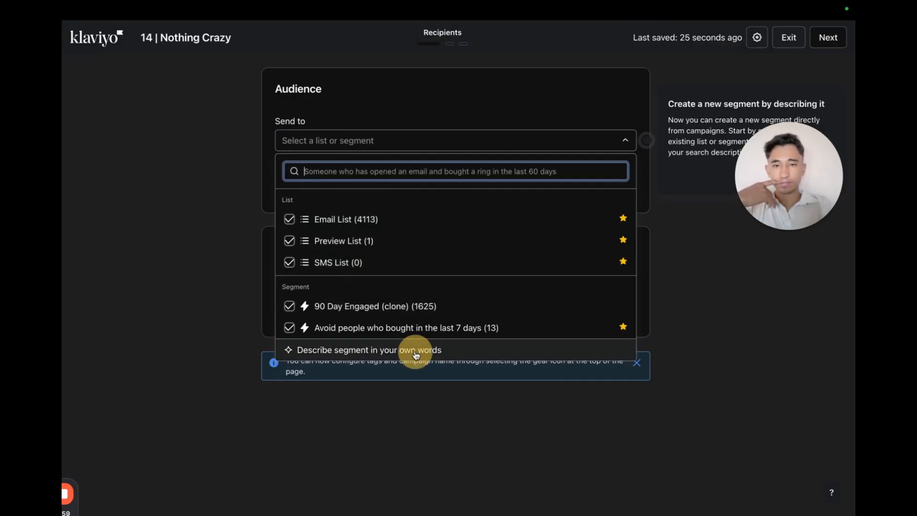
{"action": "left_click", "coordinate": [434, 420]}
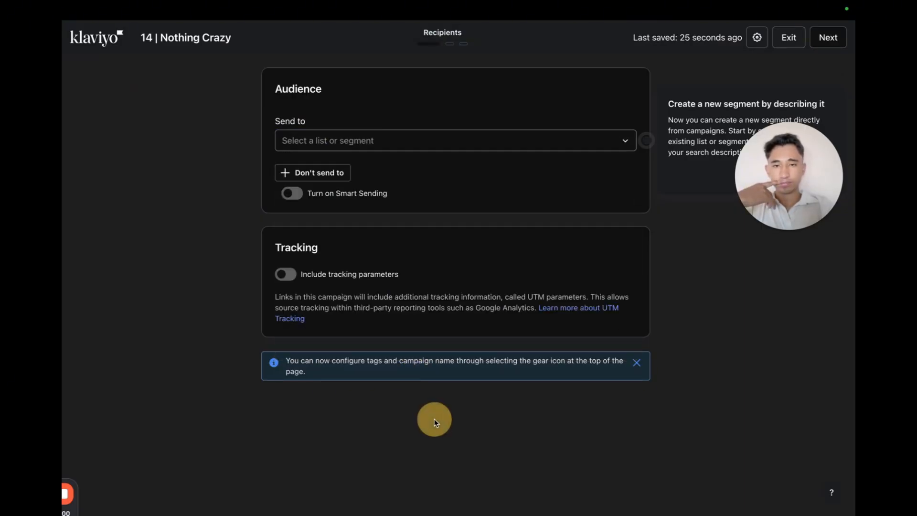
{"action": "left_click", "coordinate": [385, 151]}
{"action": "left_click", "coordinate": [411, 308]}
{"action": "left_click", "coordinate": [211, 315]}
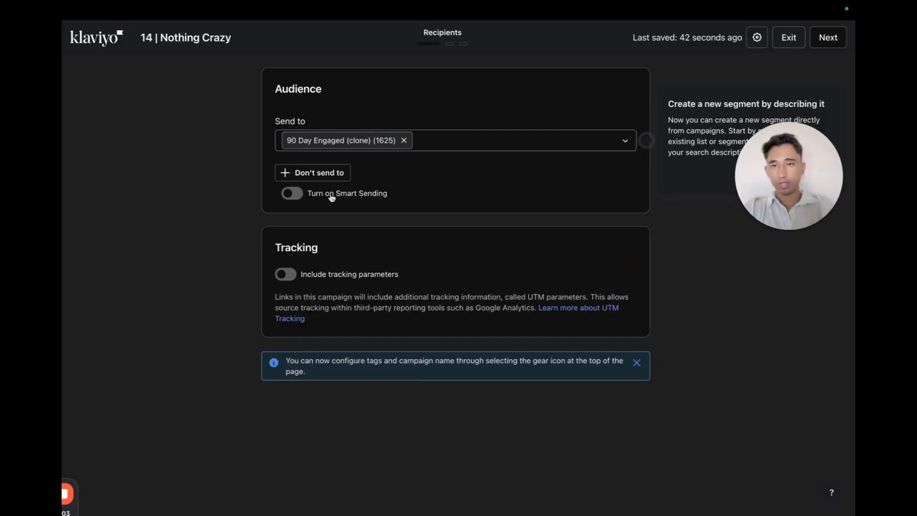
Open the Don't send to field, leave it empty, and proceed to the message step.
{"action": "left_click", "coordinate": [340, 172]}
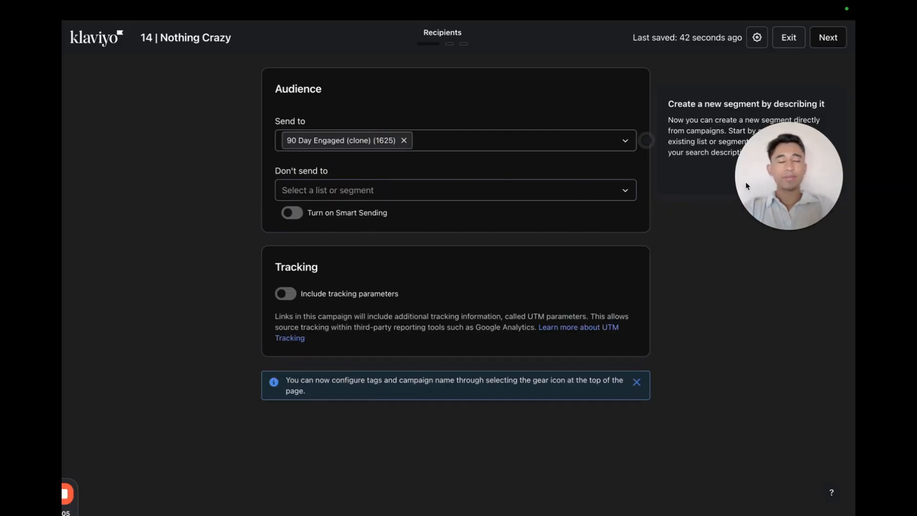
{"action": "left_click", "coordinate": [620, 192]}
{"action": "left_click", "coordinate": [654, 226]}
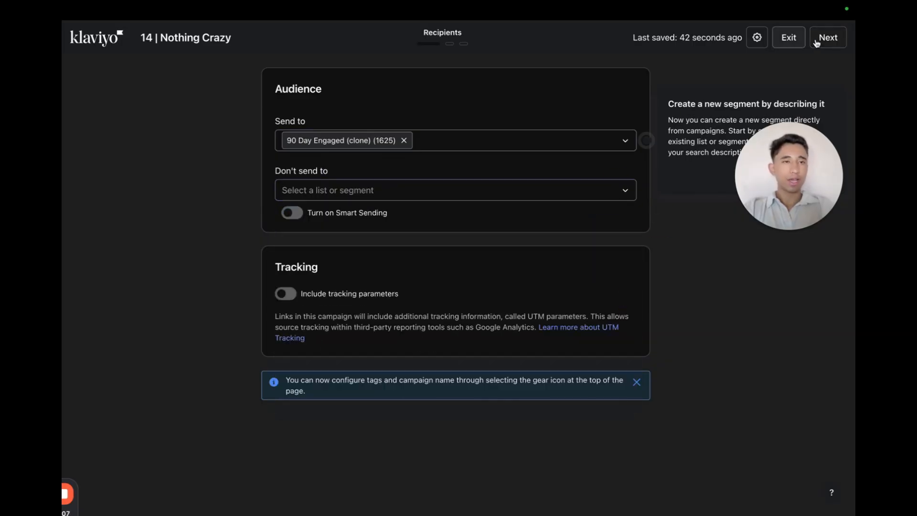
{"action": "left_click", "coordinate": [831, 38]}
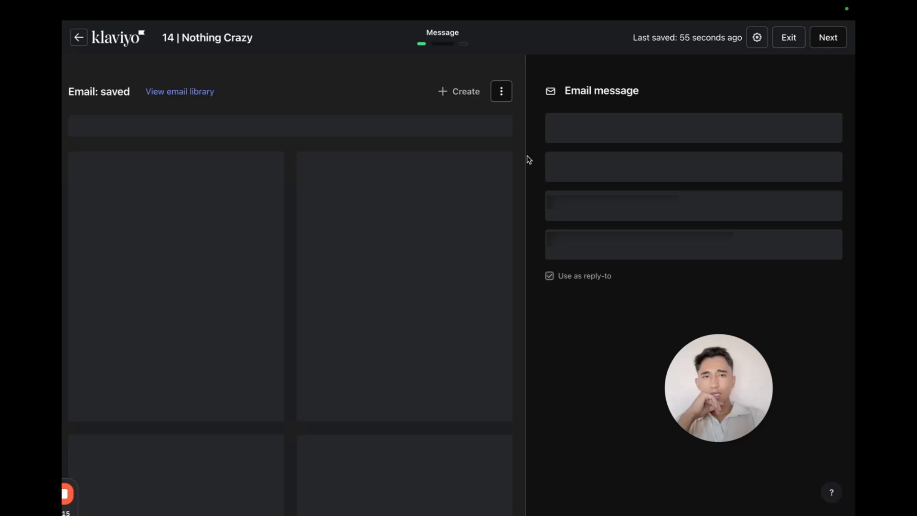
Switch the email message to the text only editor.
{"action": "left_click", "coordinate": [468, 80]}
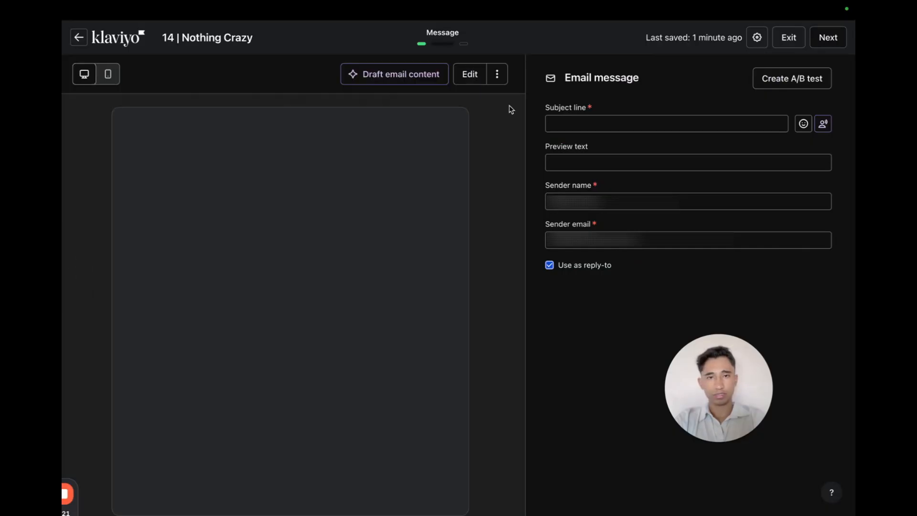
{"action": "left_click", "coordinate": [496, 79]}
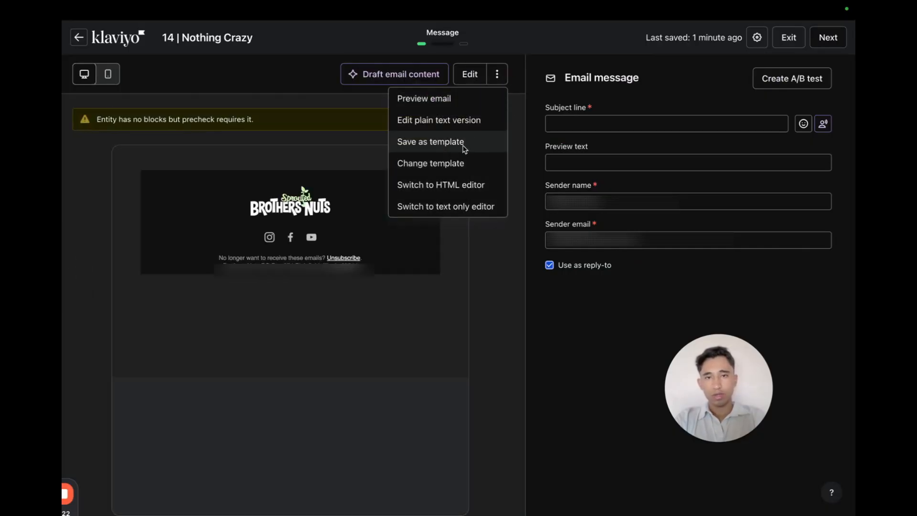
{"action": "left_click", "coordinate": [464, 207]}
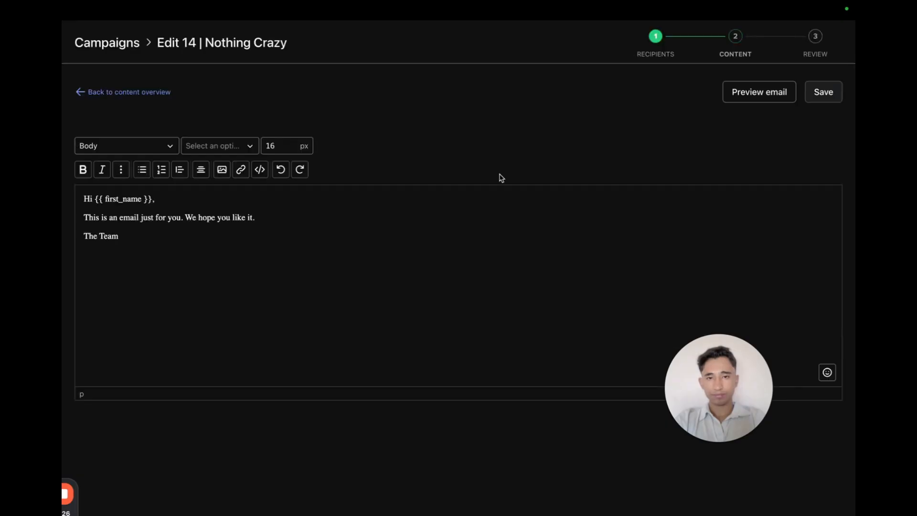
Replace the default email body with the pasted campaign copy, keeping a single copy of it.
{"action": "key", "text": "ctrl+a"}
{"action": "key", "text": "BackSpace"}
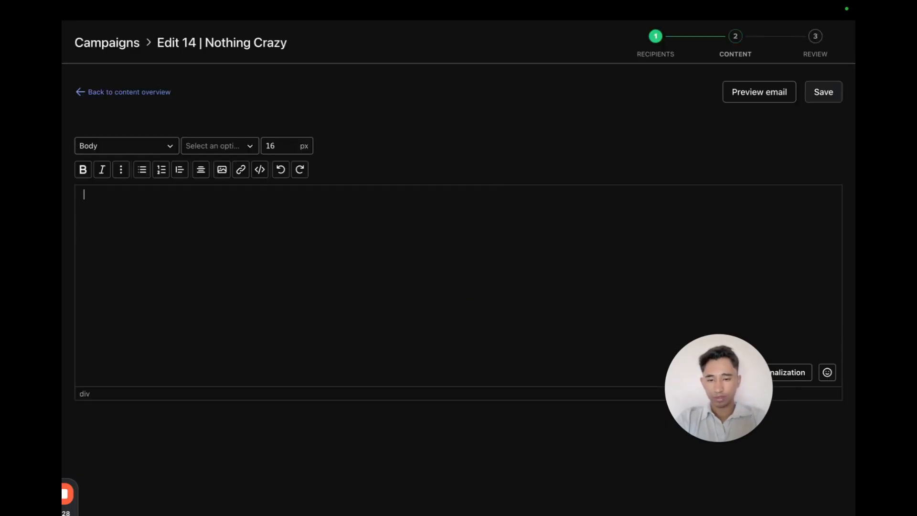
{"action": "type", "text": "No crazy graphic-based email today. Except this - remind yourself you're RAWsome! We feel like people need to hear that more nowadays, especially all our Brothers Nuts Insiders. I hope we did our part! :) — Austin and Caleb Co-Founders, Brothers Nuts ps - if you'd like to shop our products, click here"}
{"action": "type", "text": "No crazy graphic-based email today. Except this - remind yourself you’re RAWsome! We feel like people need to hear that more nowadays, especially all our Brothers Nuts Insiders. I hope we did our part! :) — Austin and Caleb Co-Founders, Brothers Nuts ps - if you'd like to shop our products, click her"}
{"action": "key", "text": "ctrl+a"}
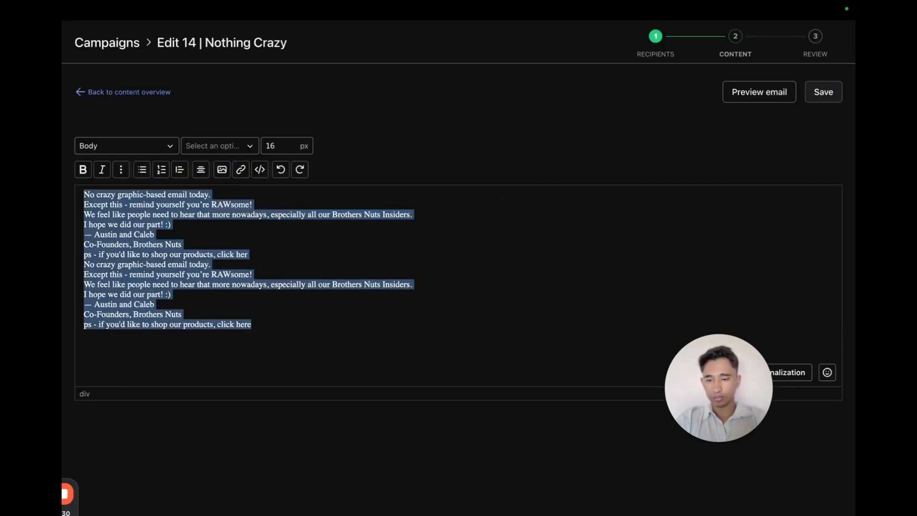
{"action": "key", "text": "BackSpace"}
{"action": "type", "text": "No crazy graphic-based email today. Except this - remind yourself you’re RAWsome! We feel like people need to hear that more nowadays, especially all our Brothers Nuts Insiders. I hope we did our part! :) — Austin and Caleb Co-Founders, Brothers Nuts ps - if you'd like to shop our products, click her"}
{"action": "type", "text": "e"}
{"action": "key", "text": "ctrl+a"}
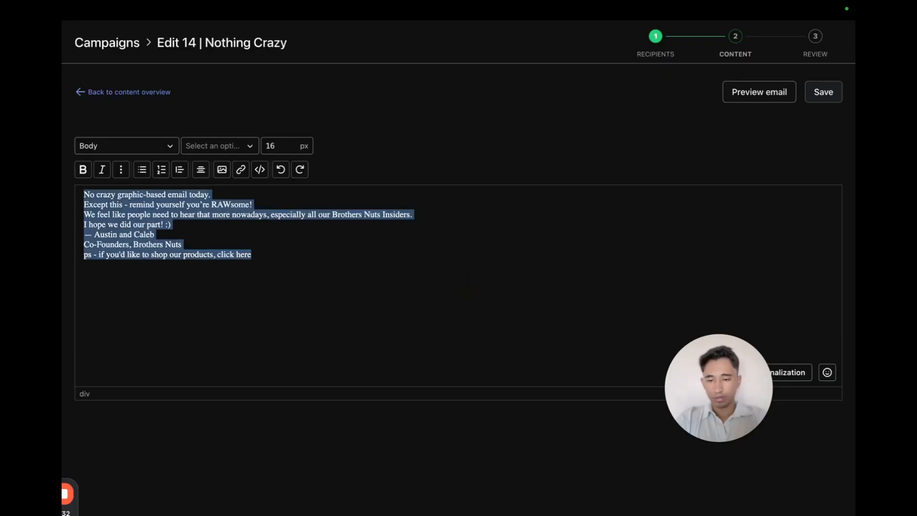
{"action": "key", "text": "BackSpace"}
{"action": "type", "text": "No crazy graphic-based email today. Except this - remind yourself you’re RAWsome! We feel like people need to hear that more nowadays, especially all our Brothers Nuts Insiders. I hope we did our part! :) — Austin and Caleb Co-Founders, Brothers Nuts ps - if you'd like to shop our products, click here"}
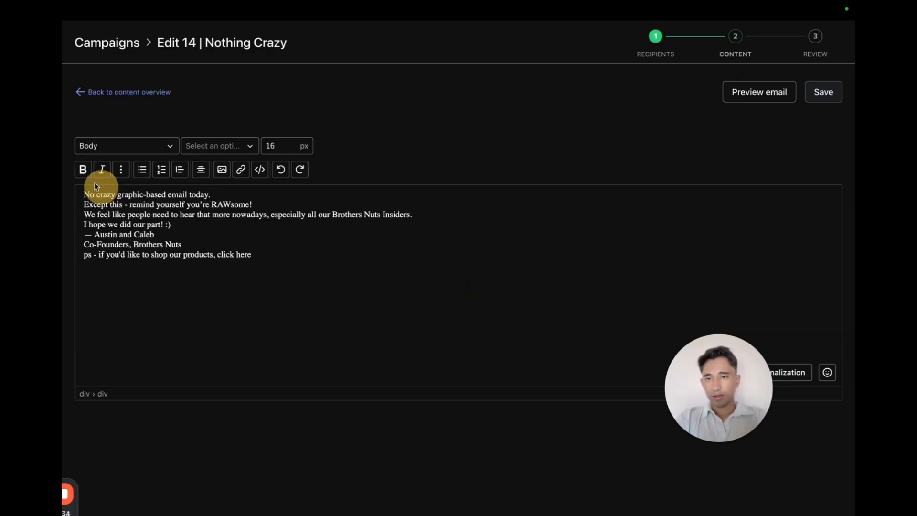
Set the font of the whole email body to Arial.
{"action": "key", "text": "ctrl+a"}
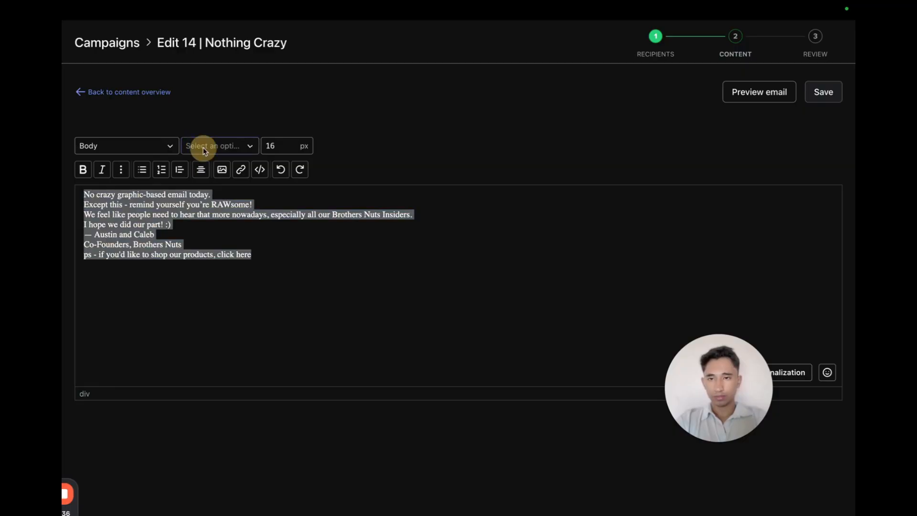
{"action": "left_click", "coordinate": [204, 151]}
{"action": "type", "text": "aria"}
{"action": "left_click", "coordinate": [218, 223]}
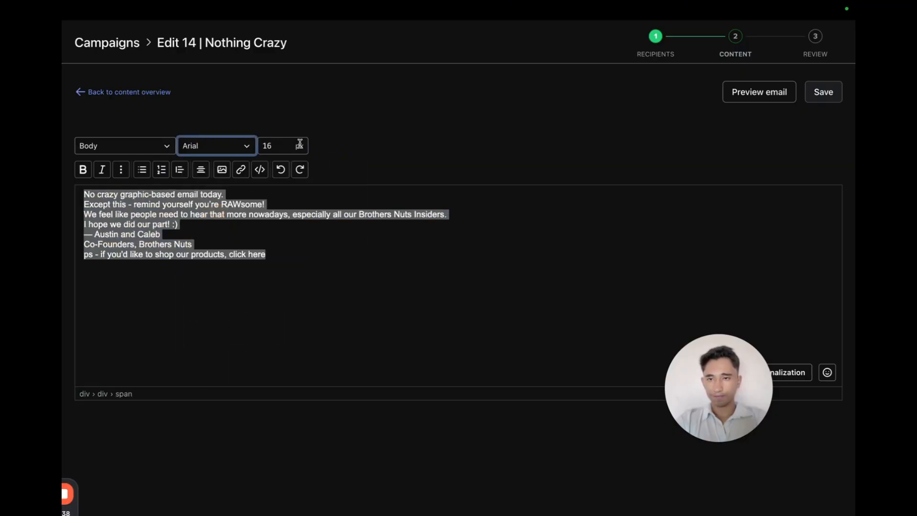
Add "Hey" at the start of the first line of the email.
{"action": "triple_click", "coordinate": [226, 194]}
{"action": "left_click", "coordinate": [238, 196]}
{"action": "left_click_drag", "start_coordinate": [236, 195], "coordinate": [65, 193]}
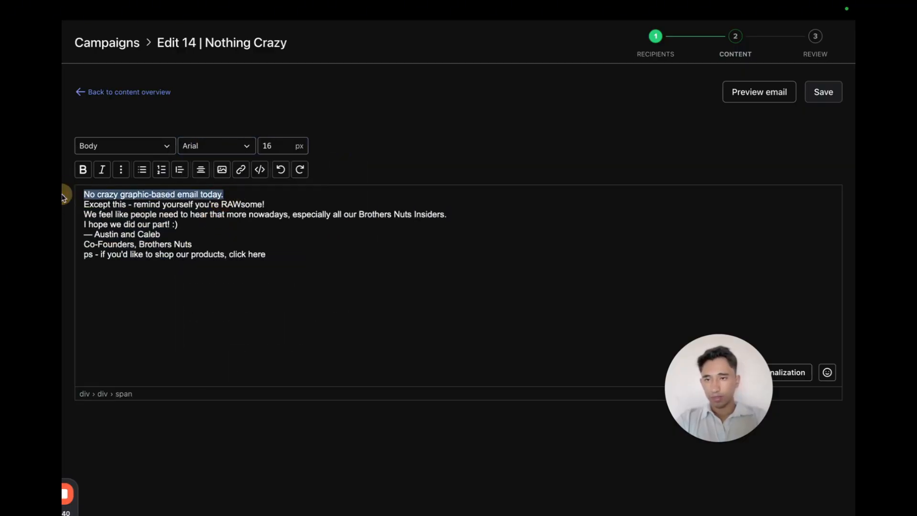
{"action": "key", "text": "Left"}
{"action": "type", "text": "Hey"}
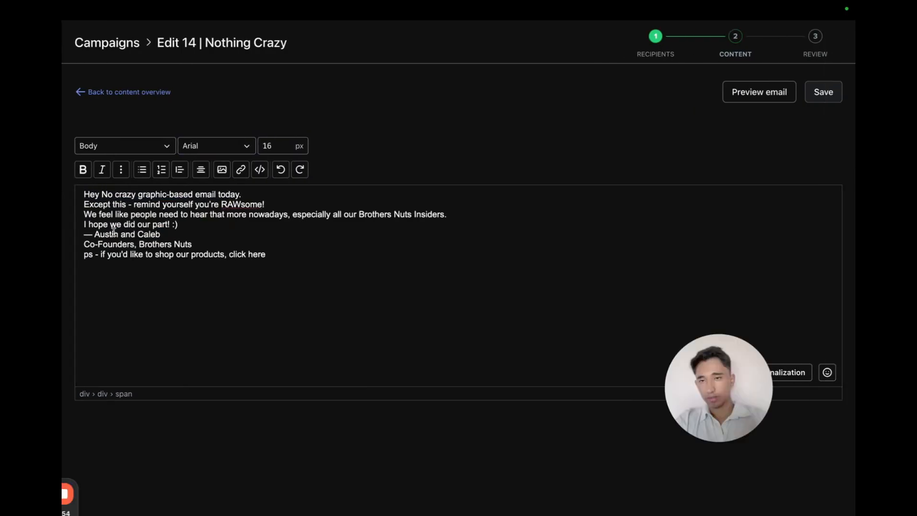
Insert a First name personalization tag after "Hey" with the default text "Friend".
{"action": "left_click", "coordinate": [795, 376]}
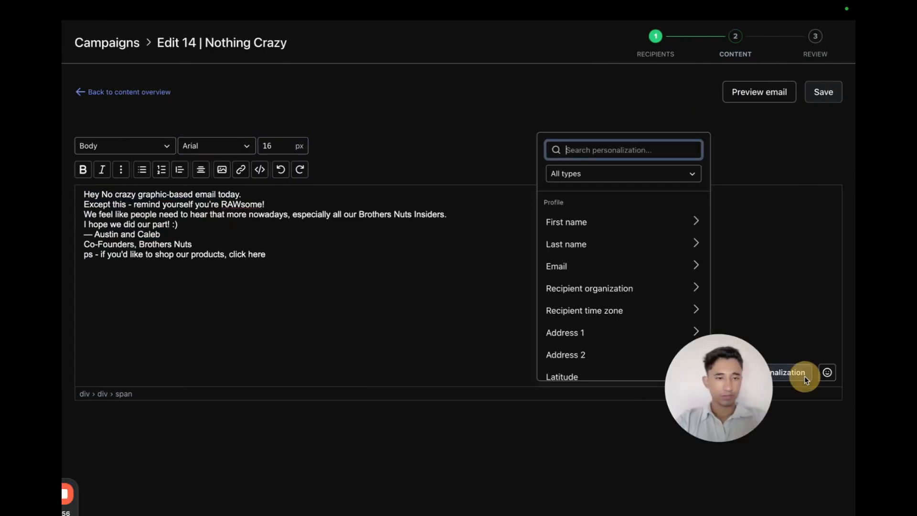
{"action": "left_click", "coordinate": [604, 222]}
{"action": "left_click", "coordinate": [604, 227]}
{"action": "double_click", "coordinate": [604, 227]}
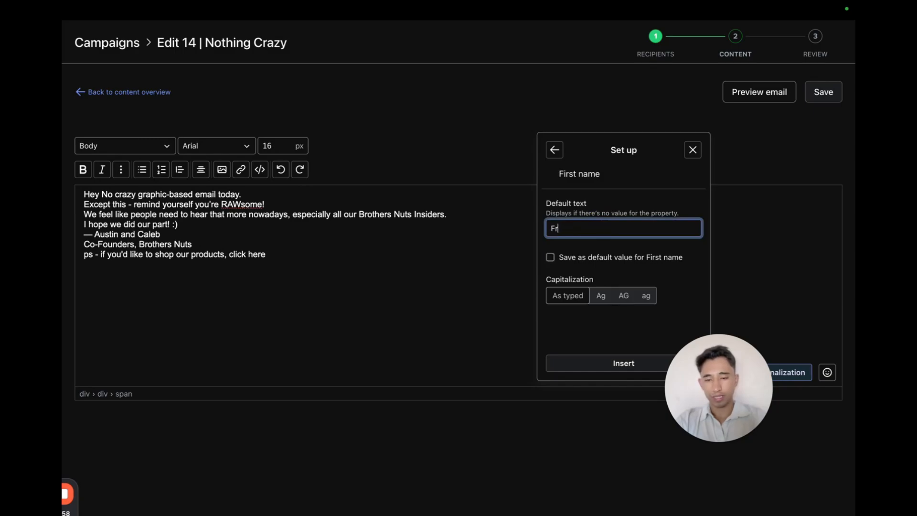
{"action": "left_click", "coordinate": [591, 362]}
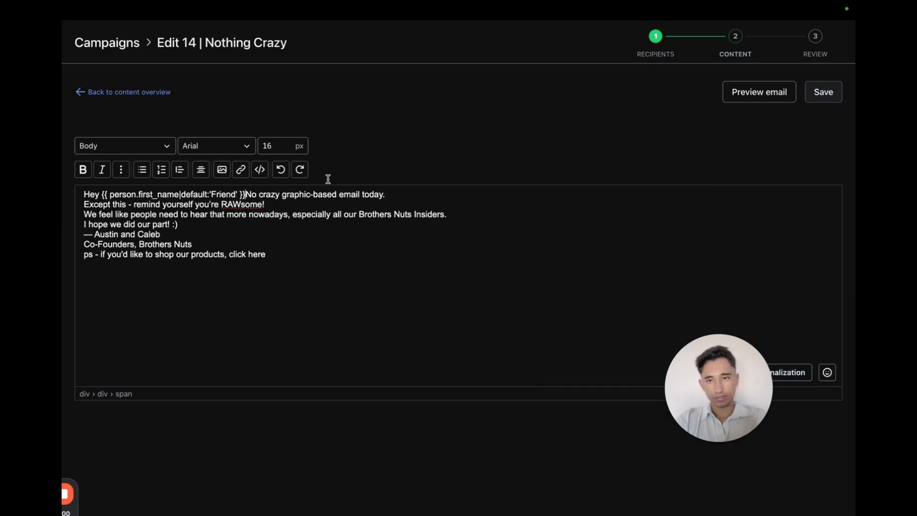
Add a comma after the greeting and a blank line before the body text.
{"action": "type", "text": ","}
{"action": "key", "text": "Return"}
{"action": "key", "text": "Return"}
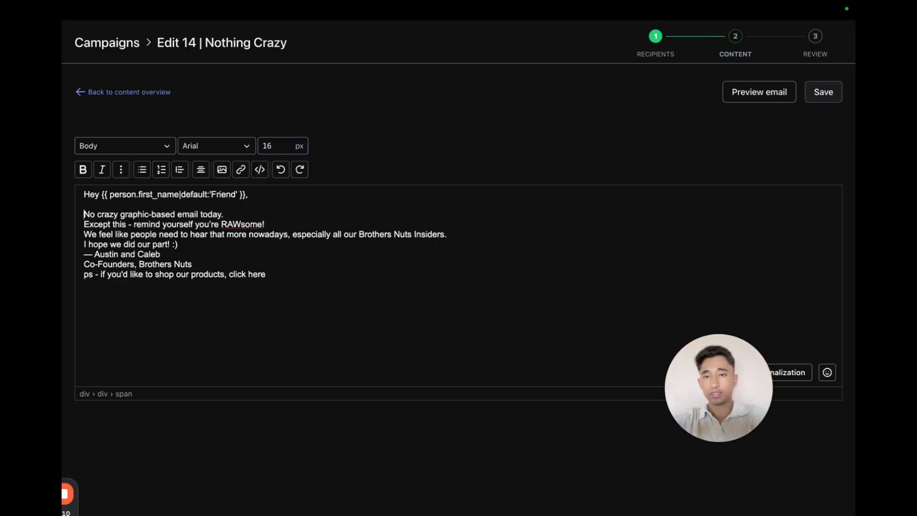
Insert blank lines between the body paragraphs and before the signature, matching the design copy.
{"action": "left_click", "coordinate": [225, 193]}
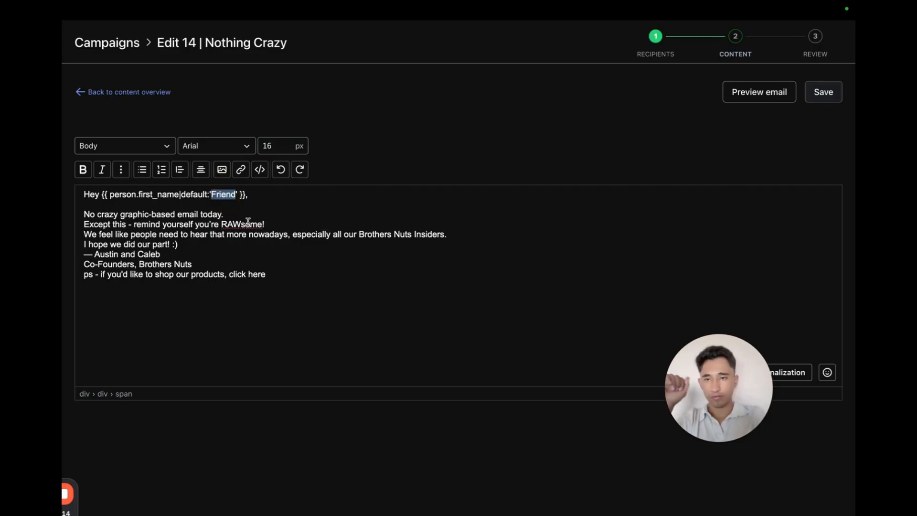
{"action": "left_click", "coordinate": [234, 214]}
{"action": "key", "text": "Return"}
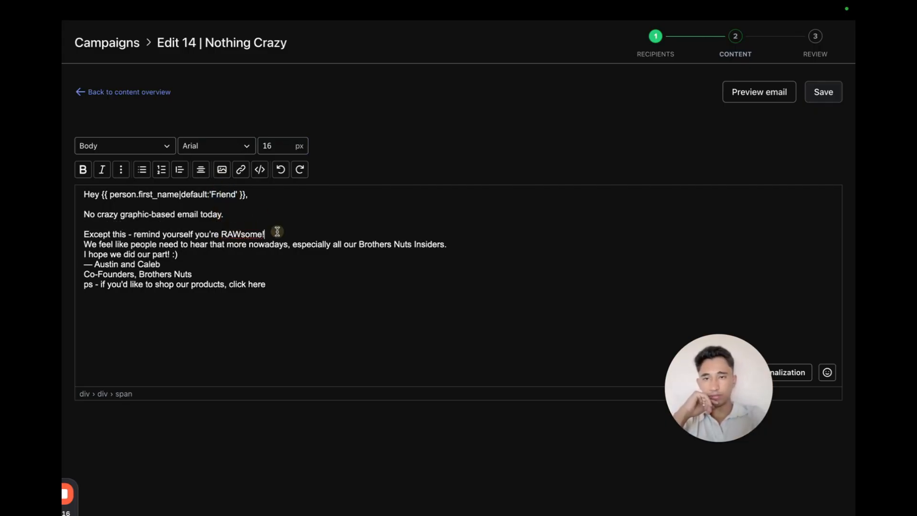
{"action": "key", "text": "Return"}
{"action": "key", "text": "Return"}
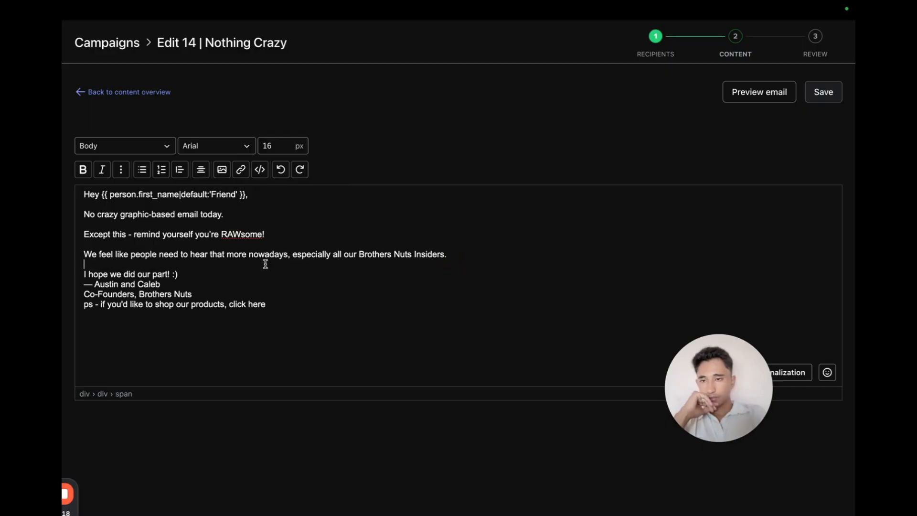
{"action": "key", "text": "Return"}
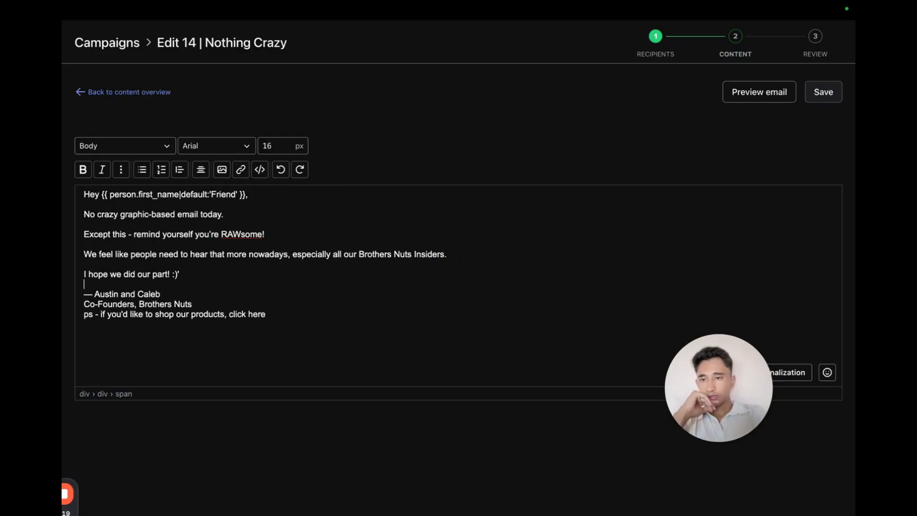
{"action": "left_click", "coordinate": [190, 293]}
{"action": "key", "text": "Return"}
{"action": "key", "text": "BackSpace"}
{"action": "key", "text": "Delete"}
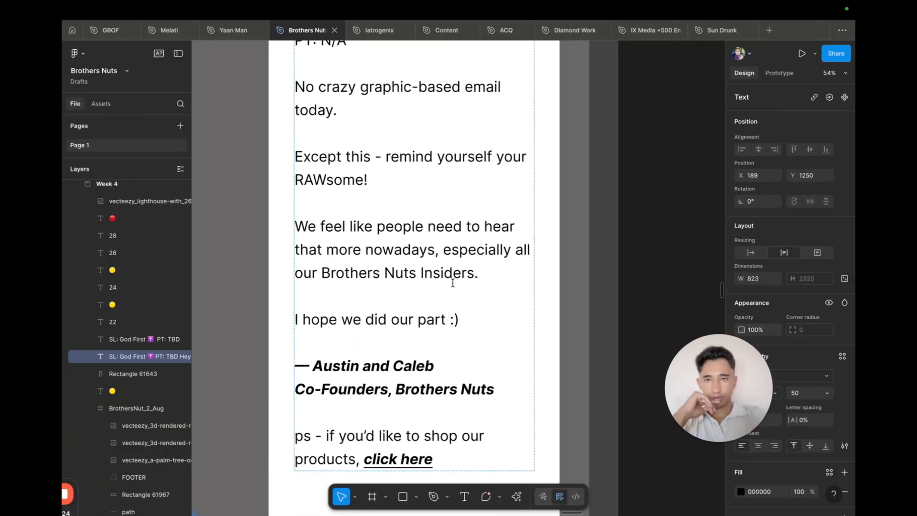
{"action": "scroll", "coordinate": [453, 283], "scroll_direction": "up", "scroll_amount": 2}
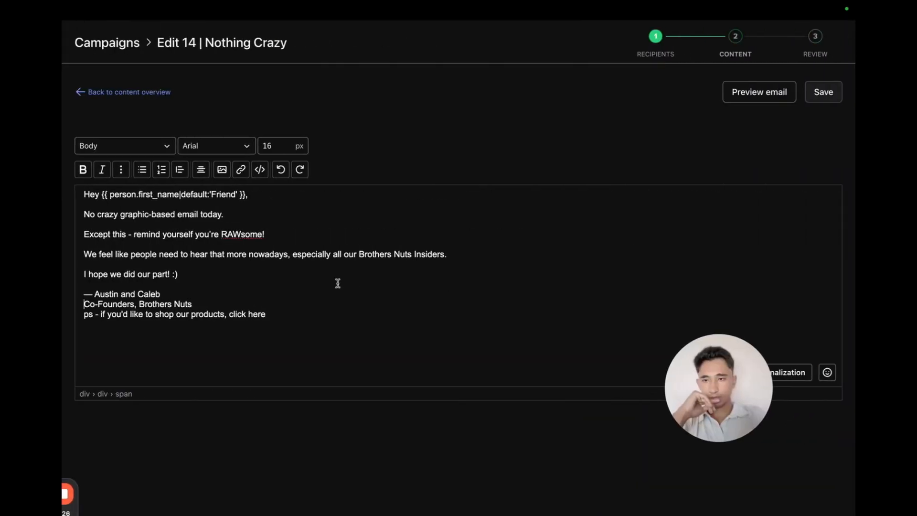
Insert a blank line before the ps line and format both signature lines as bold italic.
{"action": "left_click", "coordinate": [197, 303]}
{"action": "key", "text": "Return"}
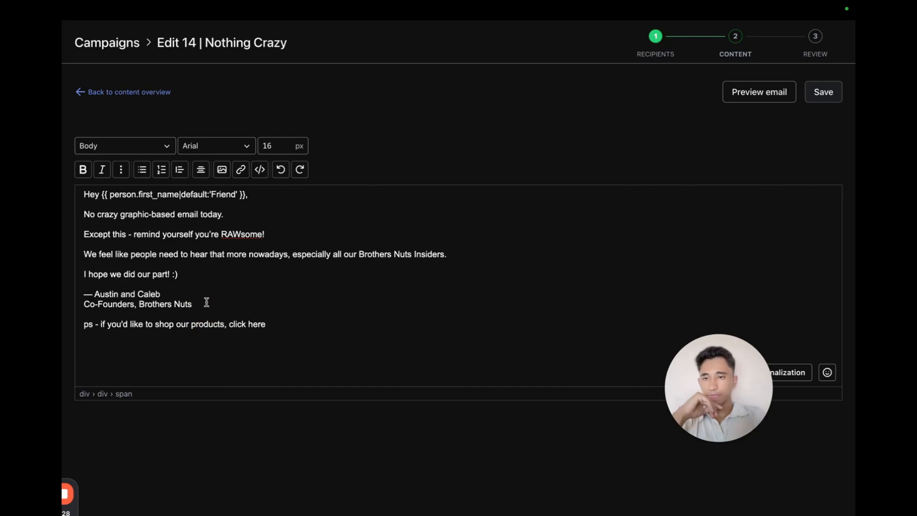
{"action": "left_click_drag", "start_coordinate": [207, 301], "coordinate": [65, 299]}
{"action": "key", "text": "ctrl+b"}
{"action": "key", "text": "ctrl+i"}
{"action": "left_click", "coordinate": [215, 315]}
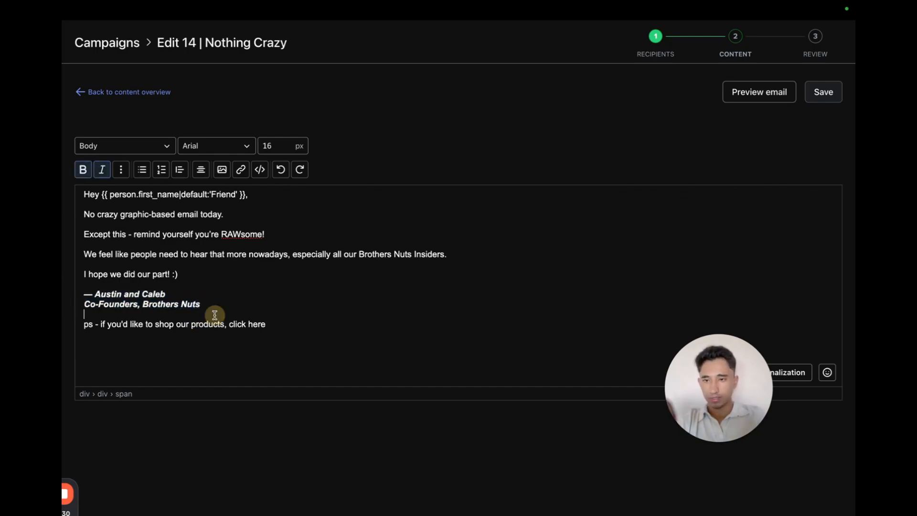
{"action": "mouse_move", "coordinate": [227, 324]}
{"action": "left_mouse_down"}
{"action": "mouse_move", "coordinate": [306, 324]}
{"action": "mouse_move", "coordinate": [230, 323]}
{"action": "left_mouse_up"}
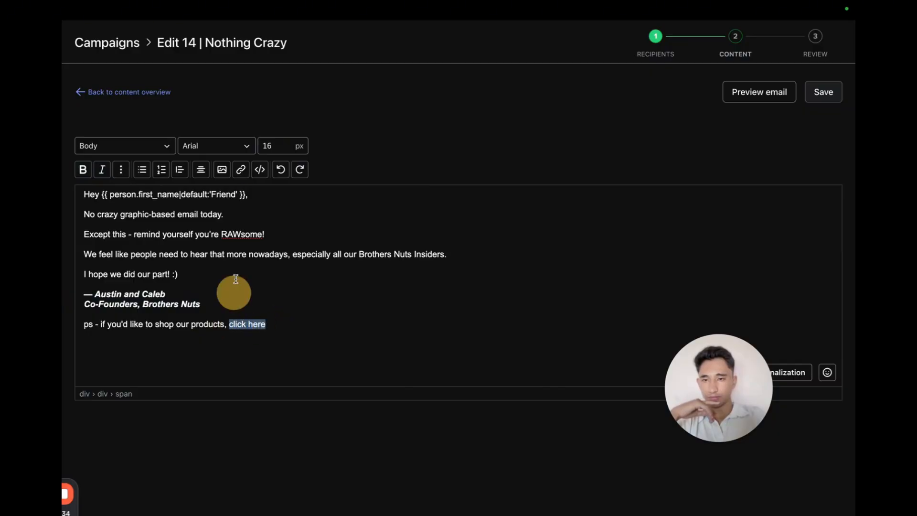
{"action": "left_click", "coordinate": [241, 169]}
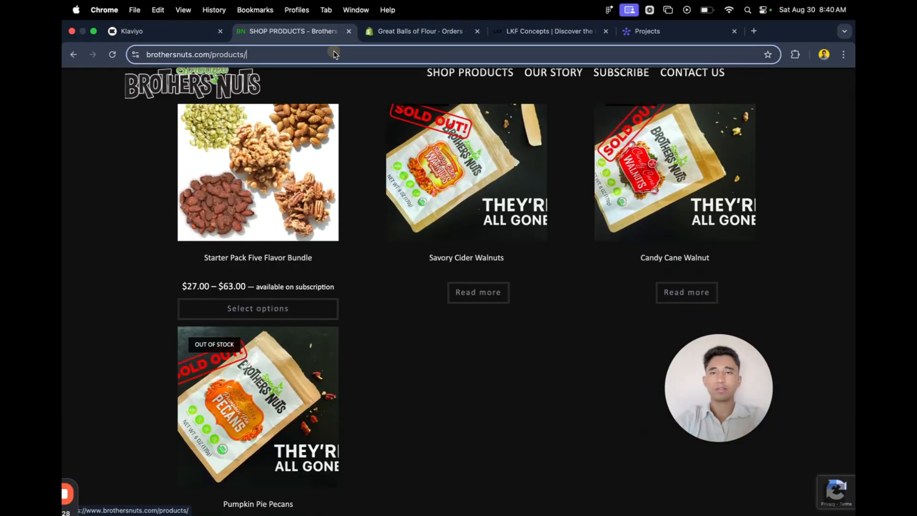
{"action": "left_click", "coordinate": [333, 51]}
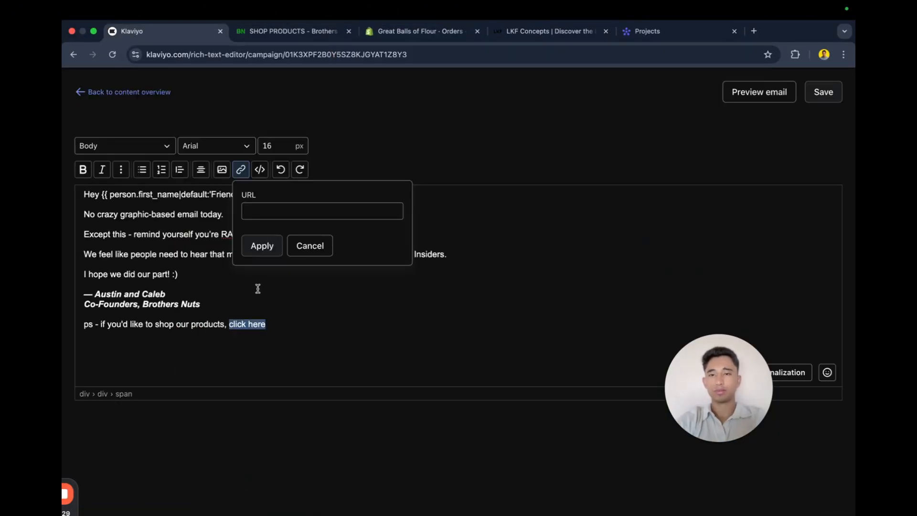
{"action": "left_click", "coordinate": [318, 211]}
{"action": "type", "text": "https://www.brothersnuts.com/products/"}
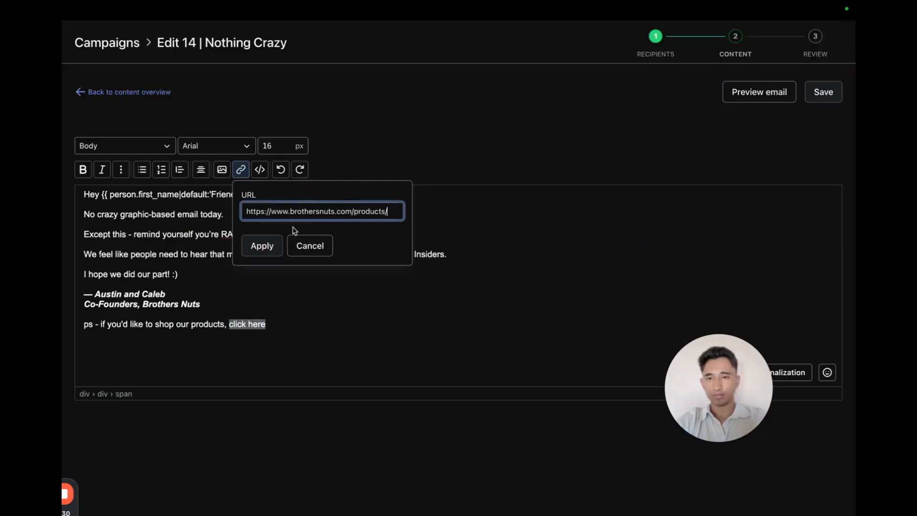
{"action": "left_click", "coordinate": [277, 241]}
{"action": "left_click", "coordinate": [334, 250]}
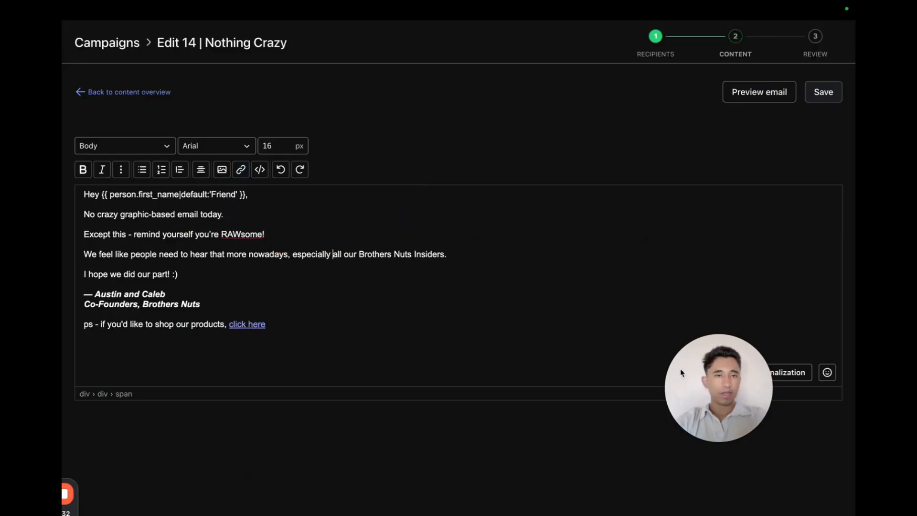
{"action": "left_click_drag", "start_coordinate": [686, 377], "coordinate": [855, 475]}
{"action": "left_click_drag", "start_coordinate": [818, 407], "coordinate": [588, 407]}
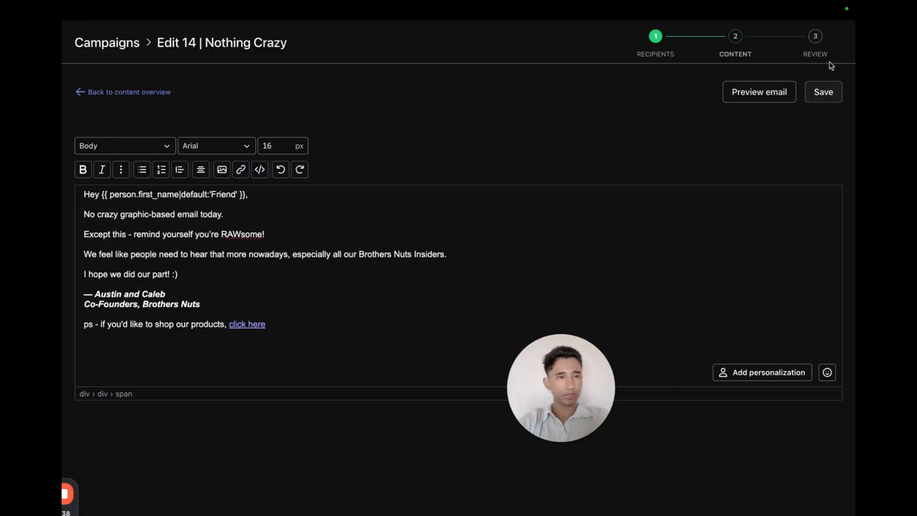
Save the email content and step back through the recipients page to the message settings.
{"action": "left_click", "coordinate": [825, 92]}
{"action": "left_click", "coordinate": [827, 95]}
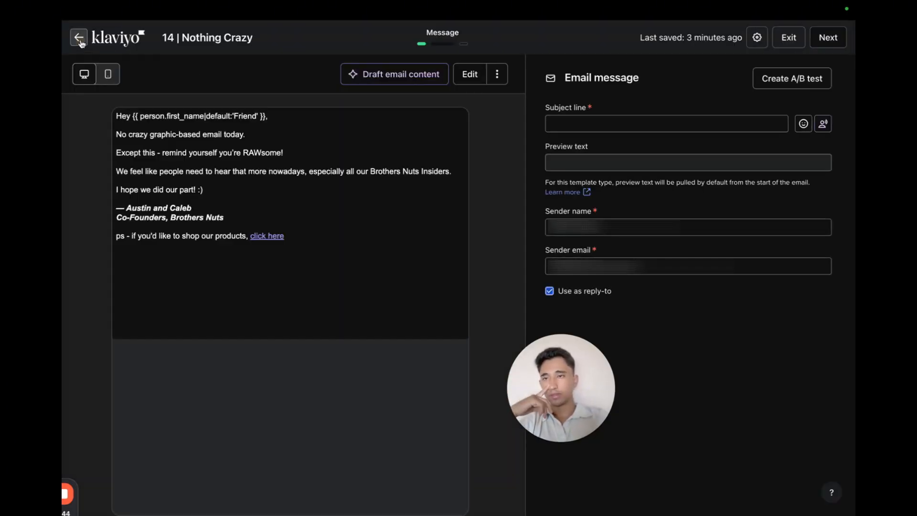
{"action": "left_click", "coordinate": [80, 40]}
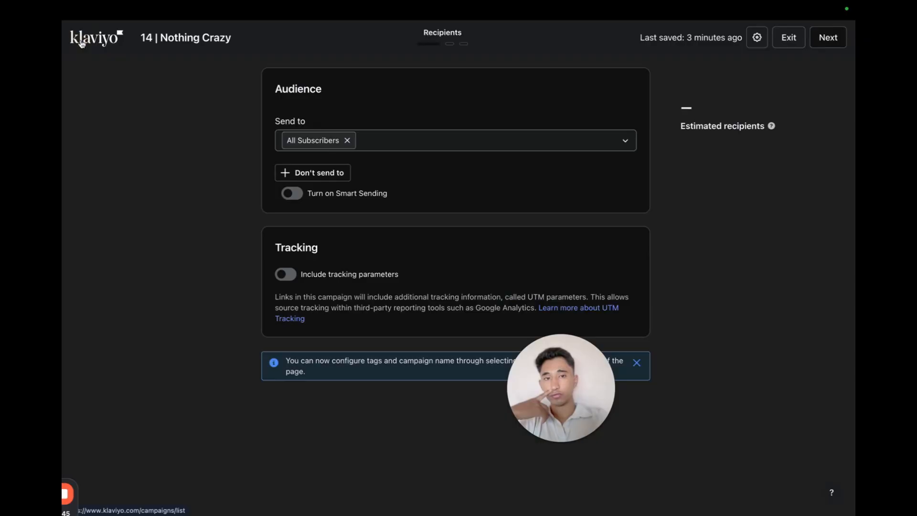
{"action": "left_click", "coordinate": [830, 40]}
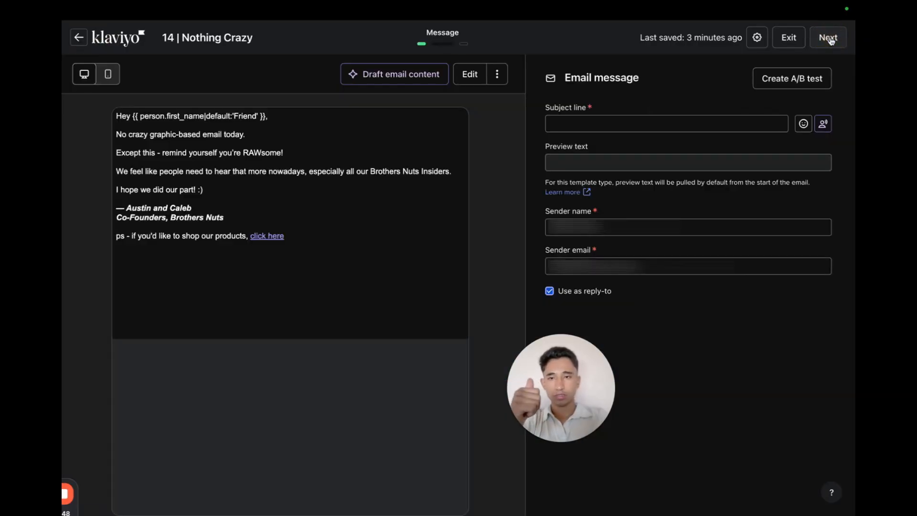
Set the subject line to "You're RAWsome!", copying the text from the design file.
{"action": "left_click", "coordinate": [583, 125]}
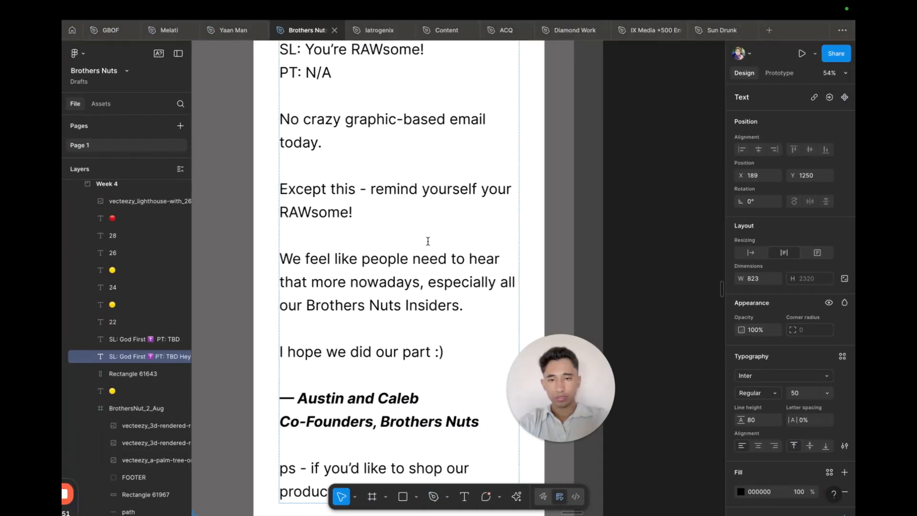
{"action": "scroll", "coordinate": [428, 241], "scroll_direction": "down", "scroll_amount": 5}
{"action": "scroll", "coordinate": [429, 243], "scroll_direction": "down", "scroll_amount": 6}
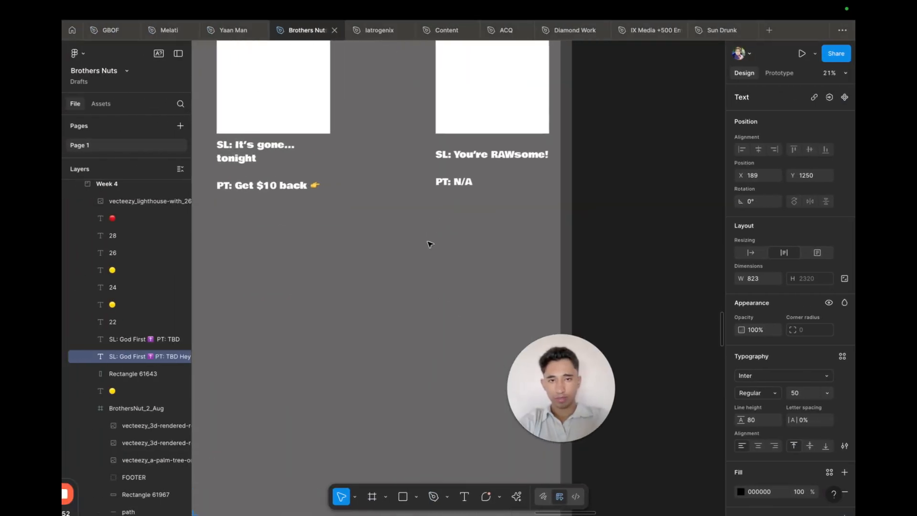
{"action": "scroll", "coordinate": [430, 245], "scroll_direction": "up", "scroll_amount": 4}
{"action": "scroll", "coordinate": [430, 241], "scroll_direction": "up", "scroll_amount": 2}
{"action": "scroll", "coordinate": [430, 234], "scroll_direction": "right", "scroll_amount": 2}
{"action": "double_click", "coordinate": [429, 211]}
{"action": "left_click_drag", "start_coordinate": [342, 204], "coordinate": [730, 196]}
{"action": "key", "text": "super+c"}
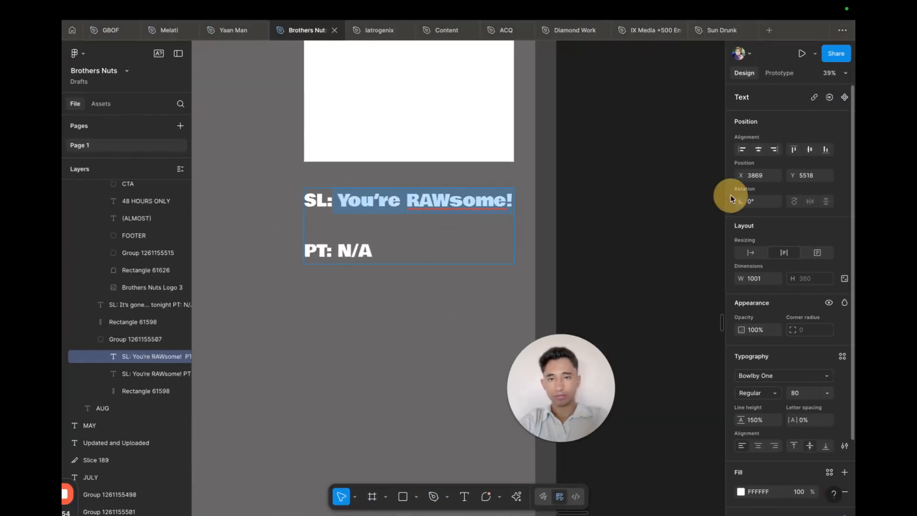
{"action": "key", "text": "ctrl+Right"}
{"action": "key", "text": "super+v"}
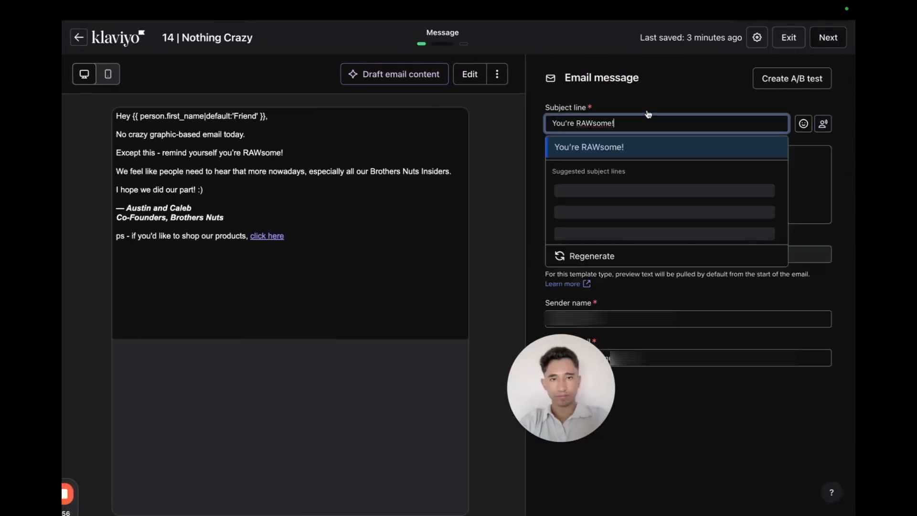
{"action": "left_click_drag", "start_coordinate": [606, 110], "coordinate": [503, 110]}
{"action": "triple_click", "coordinate": [575, 122]}
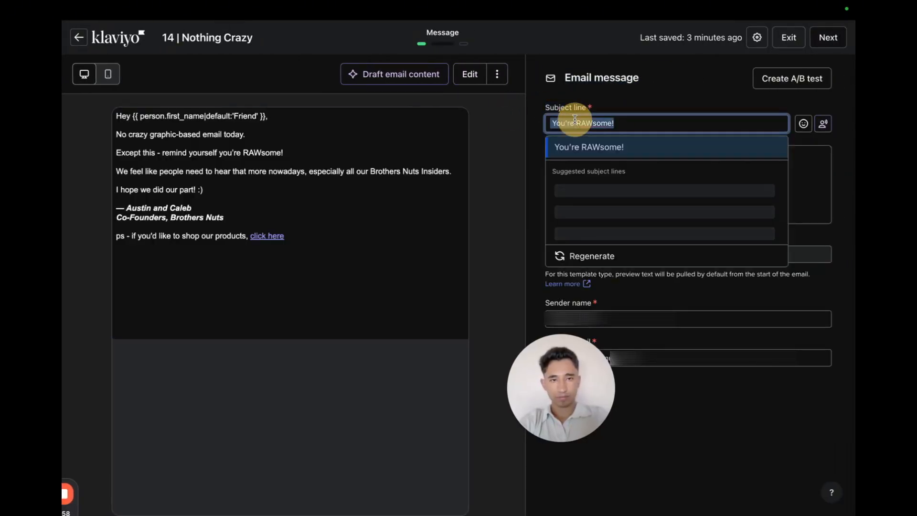
{"action": "key", "text": "Left"}
{"action": "left_click", "coordinate": [765, 407]}
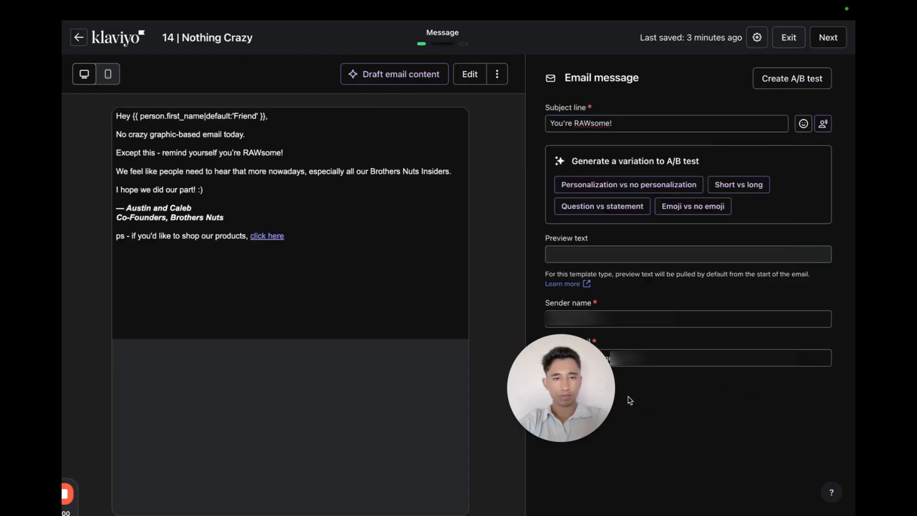
Send a preview of the email as a test email.
{"action": "left_click_drag", "start_coordinate": [579, 397], "coordinate": [855, 515]}
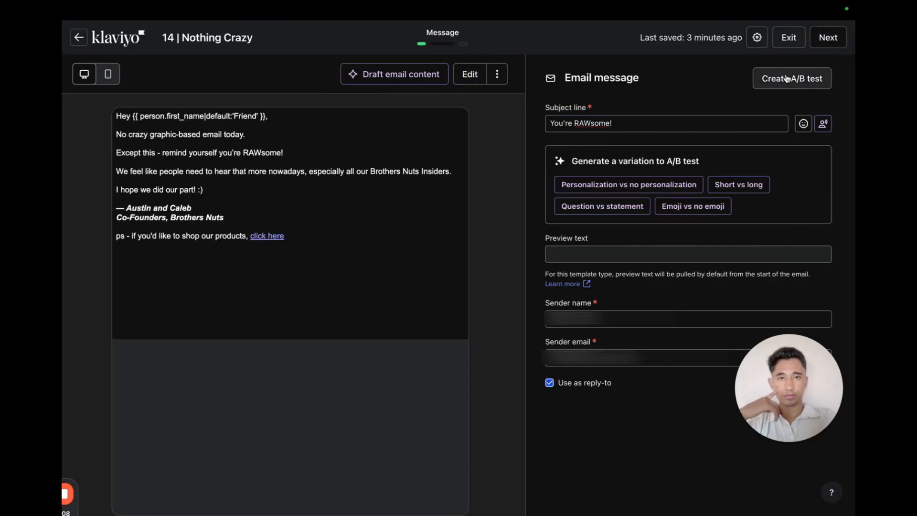
{"action": "left_click", "coordinate": [771, 78]}
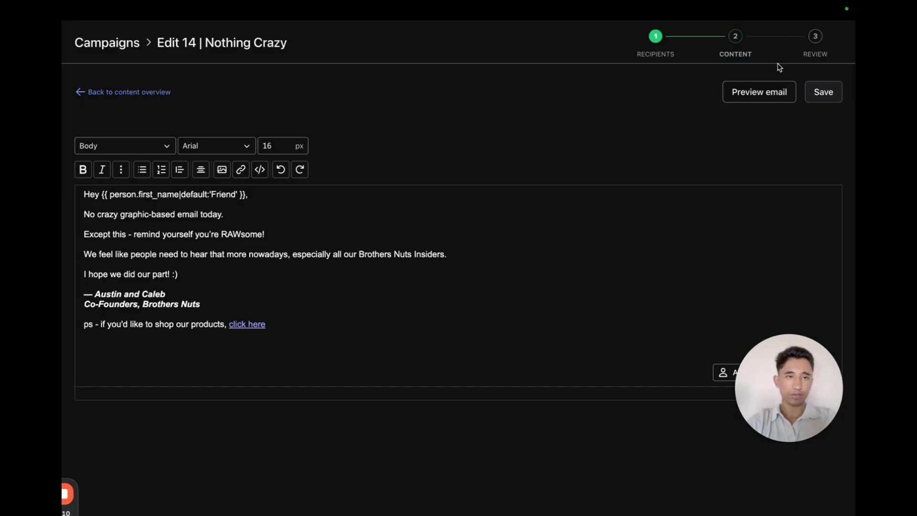
{"action": "left_click", "coordinate": [759, 90]}
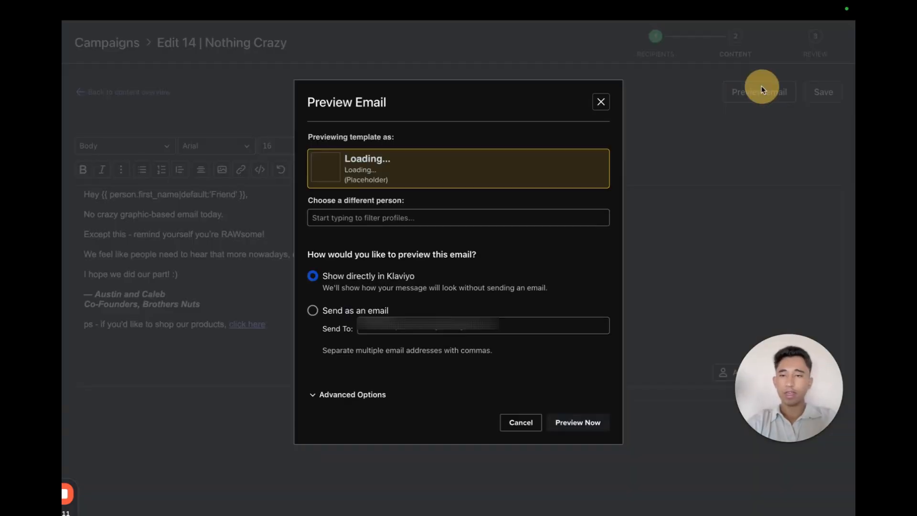
{"action": "left_click", "coordinate": [379, 309]}
{"action": "left_click", "coordinate": [582, 422]}
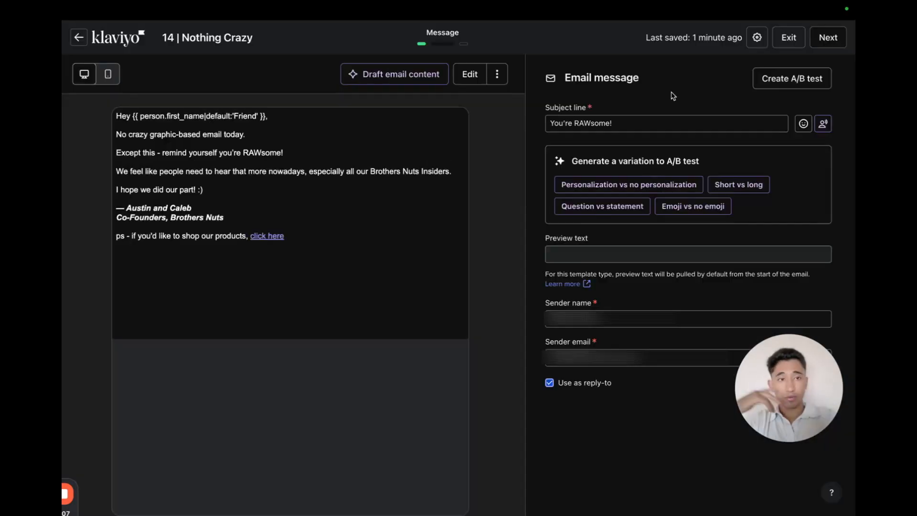
Create an A/B content test and copy the Starter Pack Five Flavor Bundle product page URL from the store.
{"action": "left_click", "coordinate": [801, 91]}
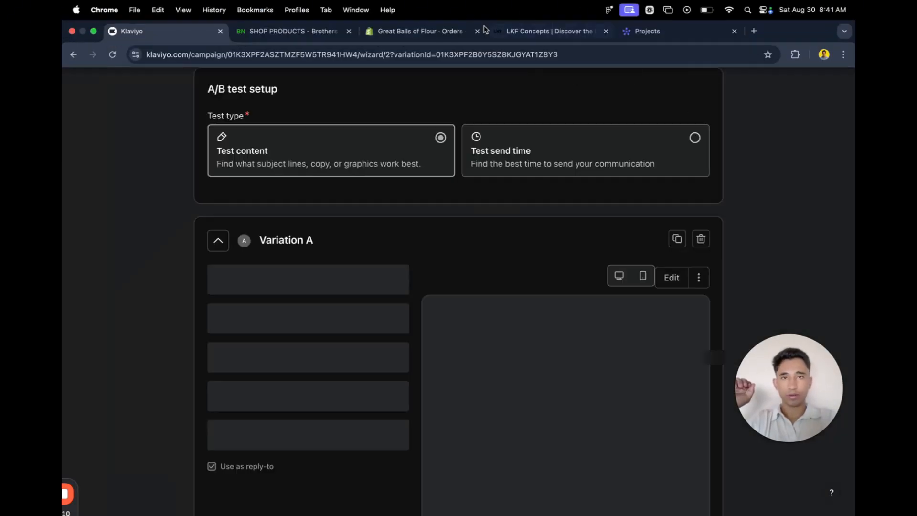
{"action": "left_click", "coordinate": [535, 31]}
{"action": "left_click", "coordinate": [286, 31]}
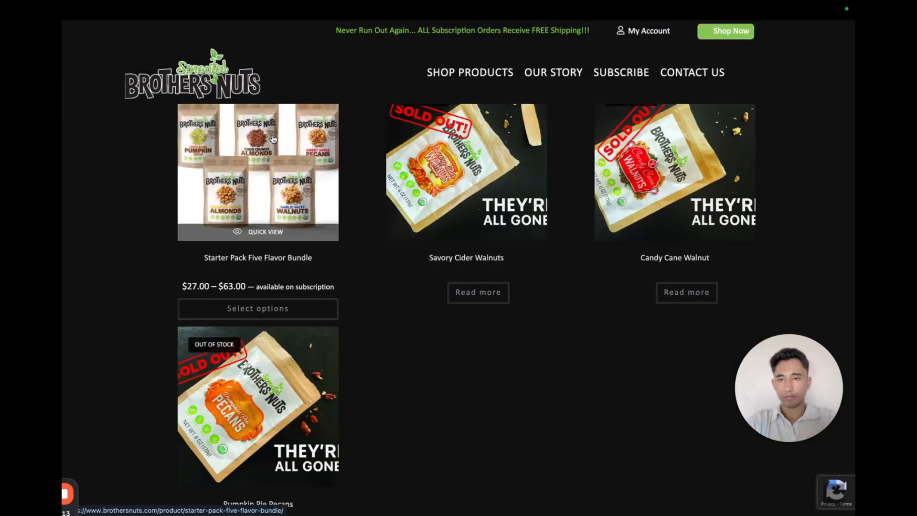
{"action": "left_click", "coordinate": [273, 138]}
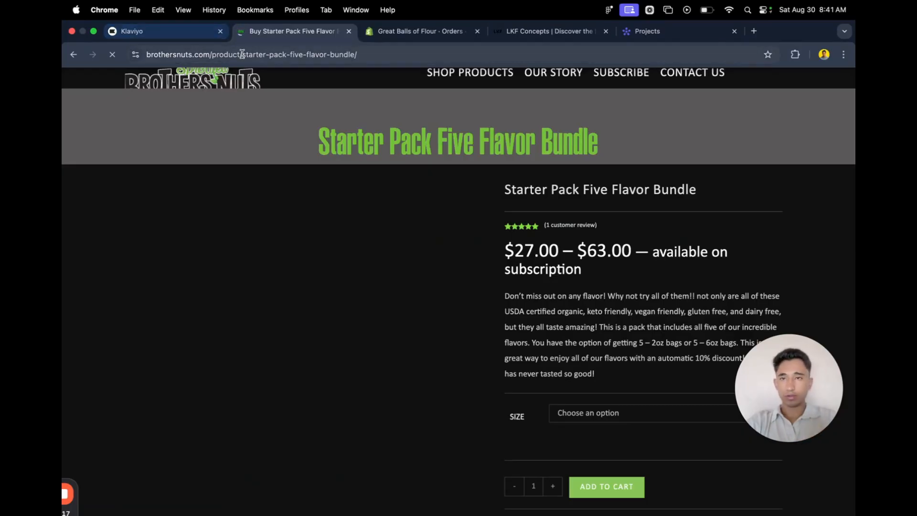
{"action": "left_click", "coordinate": [245, 55]}
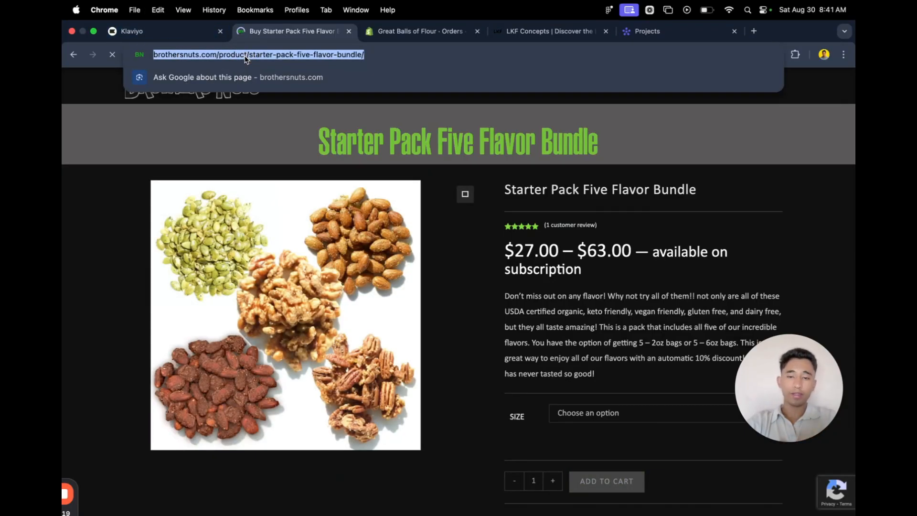
{"action": "key", "text": "ctrl+shift+Tab"}
{"action": "scroll", "coordinate": [248, 359], "scroll_direction": "down", "scroll_amount": 1}
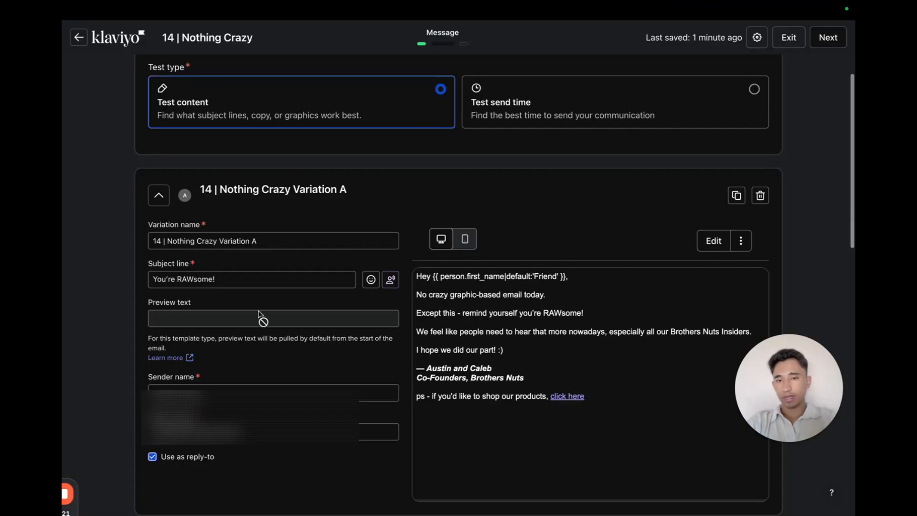
{"action": "scroll", "coordinate": [258, 315], "scroll_direction": "down", "scroll_amount": 8}
In Variation B, relink "click here" to the Starter Pack Five Flavor Bundle product page and save.
{"action": "left_click", "coordinate": [713, 231]}
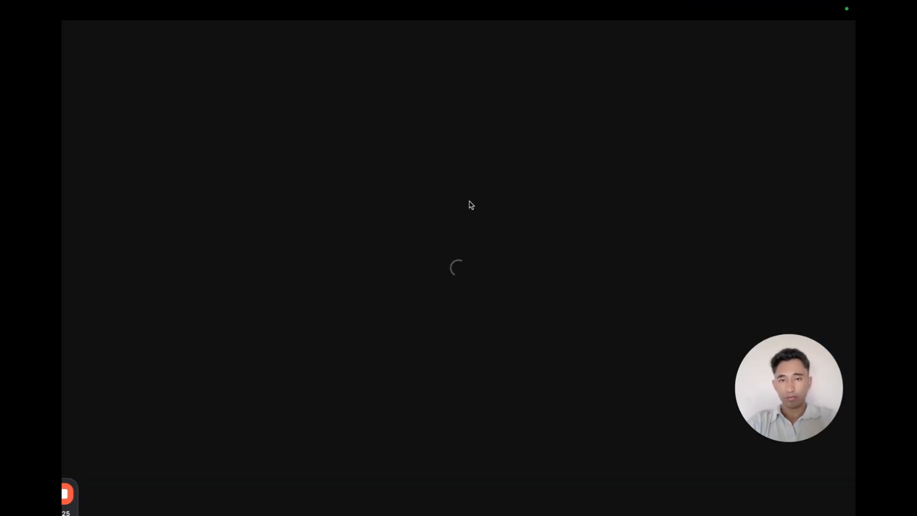
{"action": "left_click_drag", "start_coordinate": [271, 325], "coordinate": [232, 326]}
{"action": "left_click", "coordinate": [240, 169]}
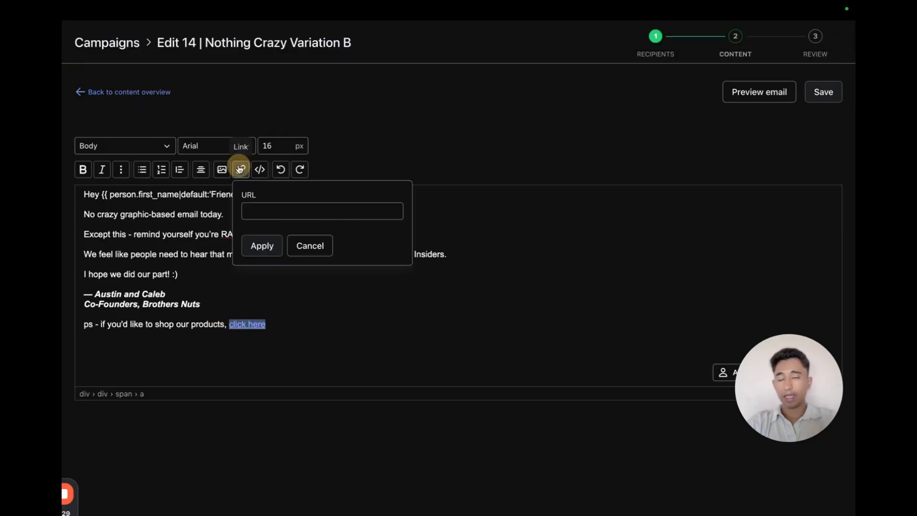
{"action": "left_click", "coordinate": [278, 212]}
{"action": "key", "text": "ctrl+a"}
{"action": "key", "text": "BackSpace"}
{"action": "type", "text": "https://www.brothersnuts.com/products/starter-pack-five-flavor-bundle"}
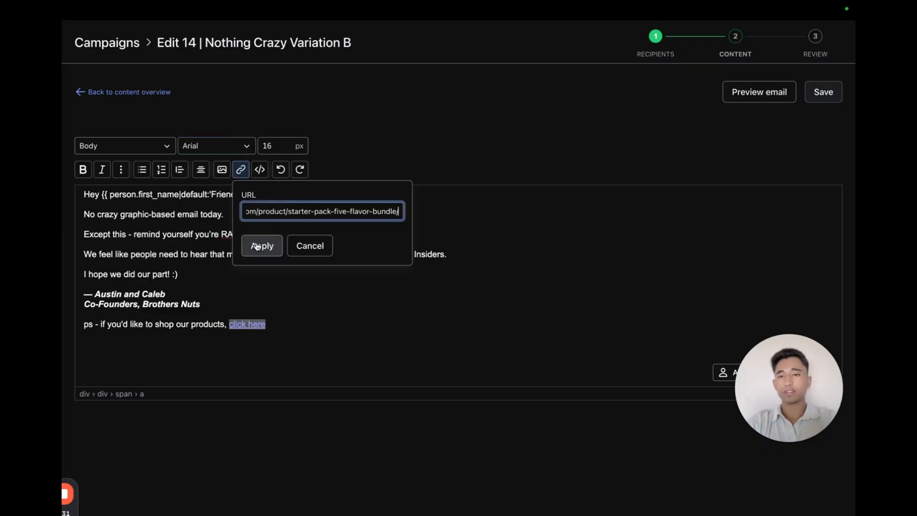
{"action": "left_click", "coordinate": [261, 245]}
{"action": "left_click", "coordinate": [819, 94]}
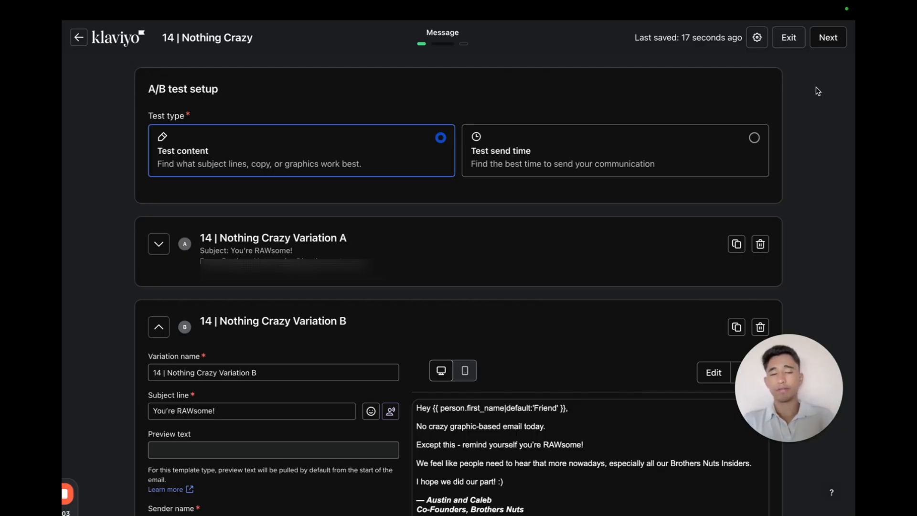
Set the A/B test size to 40% of recipients.
{"action": "scroll", "coordinate": [759, 89], "scroll_direction": "down", "scroll_amount": 10}
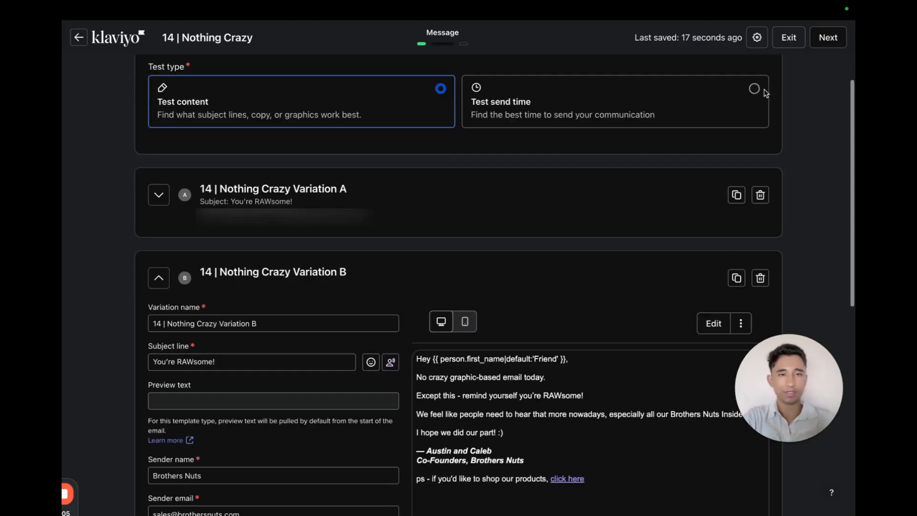
{"action": "double_click", "coordinate": [489, 397]}
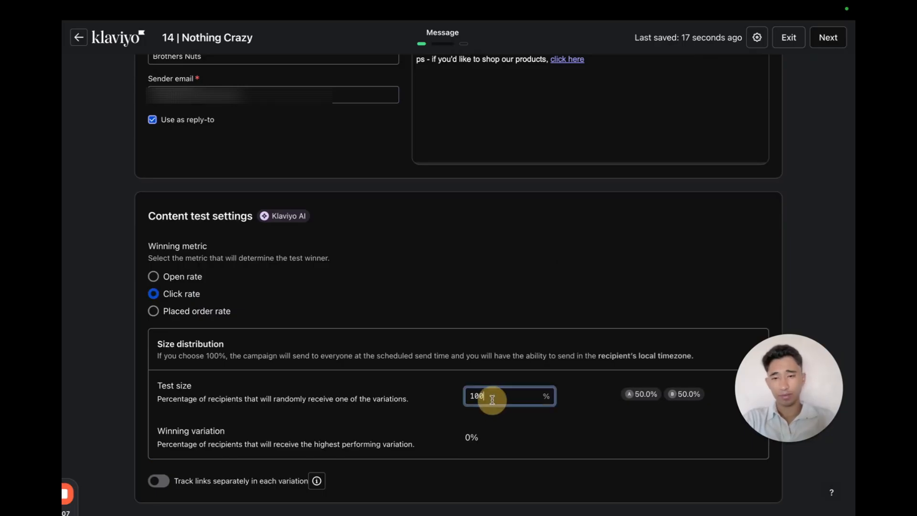
{"action": "left_click", "coordinate": [142, 305]}
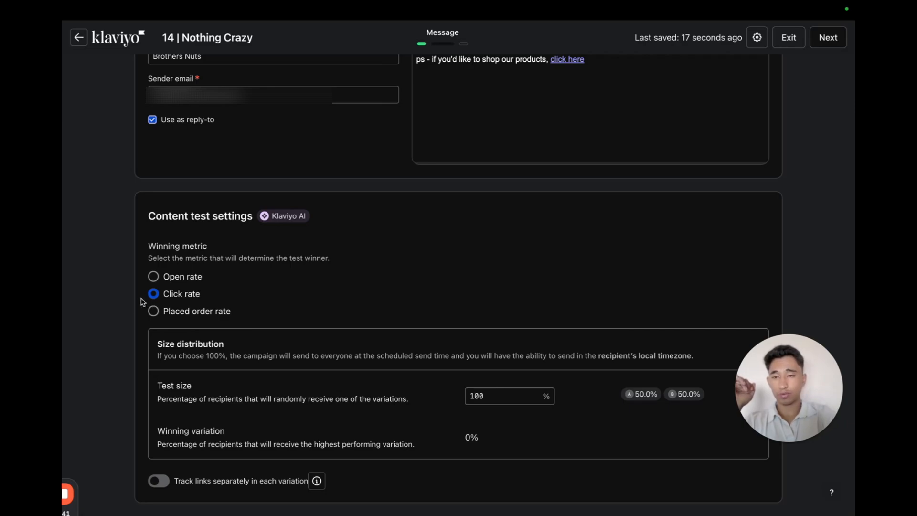
{"action": "double_click", "coordinate": [475, 396]}
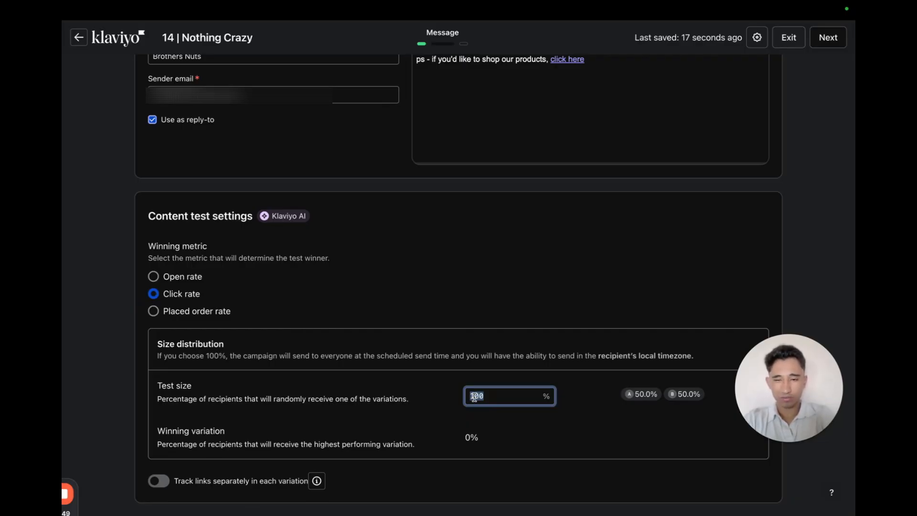
{"action": "type", "text": "40"}
{"action": "left_click", "coordinate": [63, 406]}
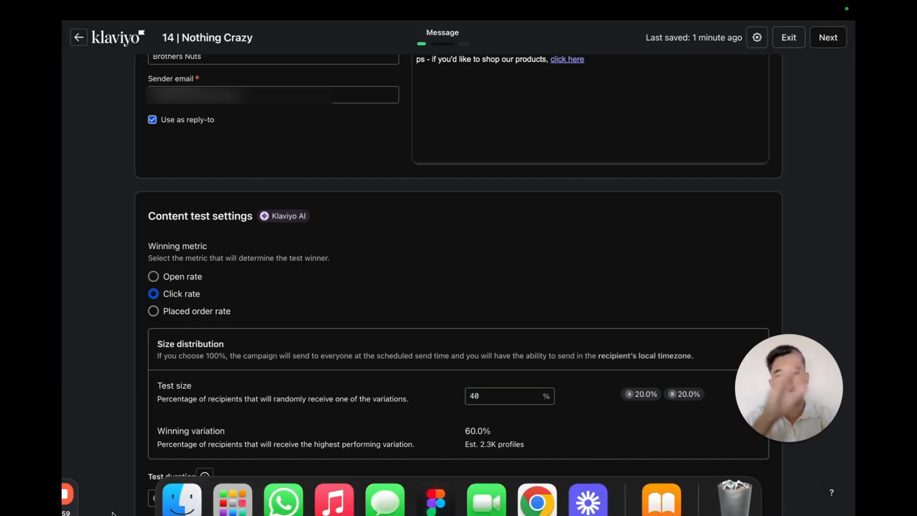
{"action": "scroll", "coordinate": [186, 402], "scroll_direction": "down", "scroll_amount": 2}
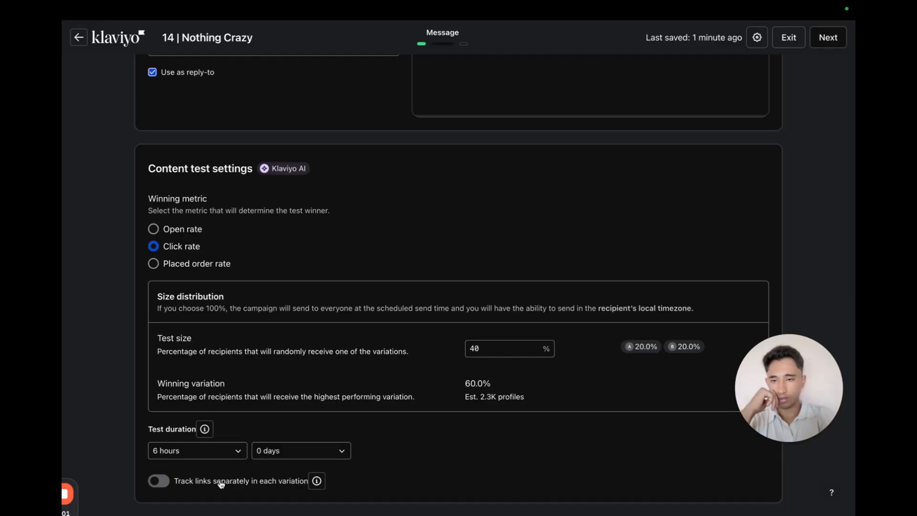
Set the A/B test duration to 4 hours.
{"action": "left_click", "coordinate": [211, 454]}
{"action": "scroll", "coordinate": [213, 346], "scroll_direction": "up", "scroll_amount": 1}
{"action": "scroll", "coordinate": [213, 347], "scroll_direction": "up", "scroll_amount": 3}
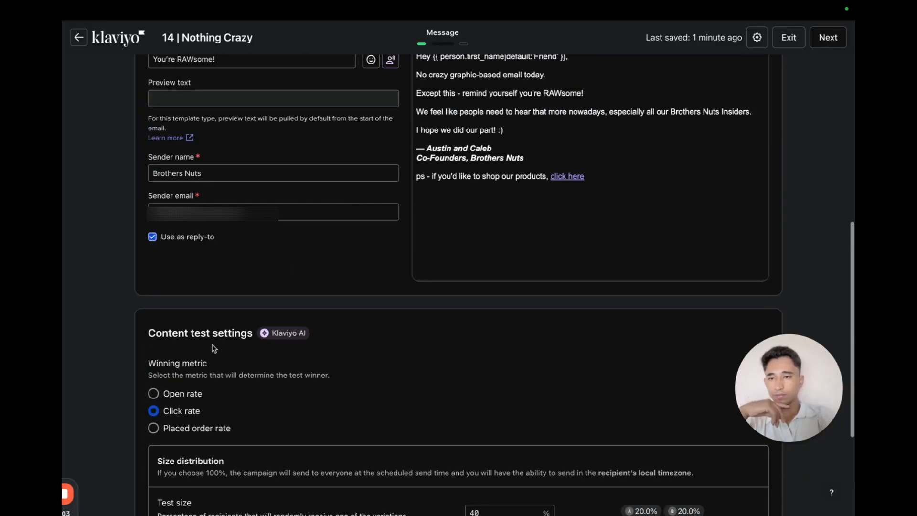
{"action": "scroll", "coordinate": [213, 348], "scroll_direction": "down", "scroll_amount": 4}
{"action": "mouse_move", "coordinate": [422, 3]}
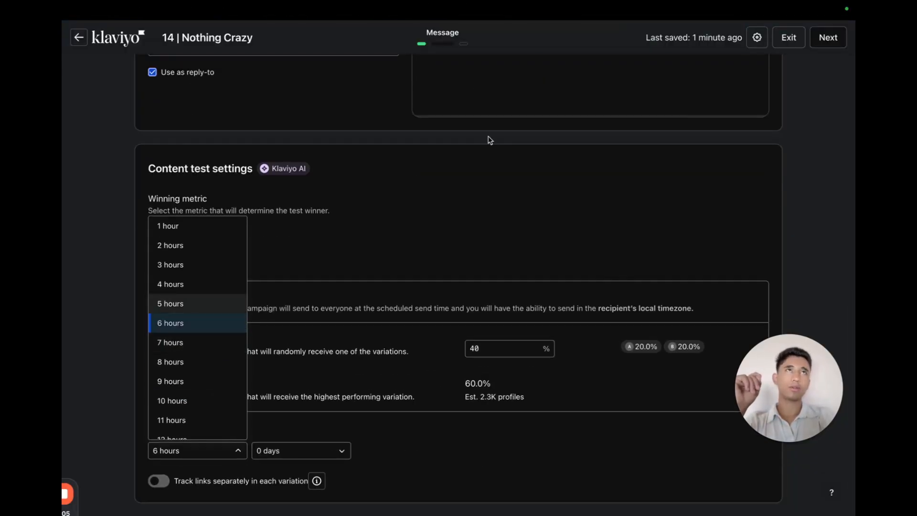
{"action": "left_click", "coordinate": [222, 292]}
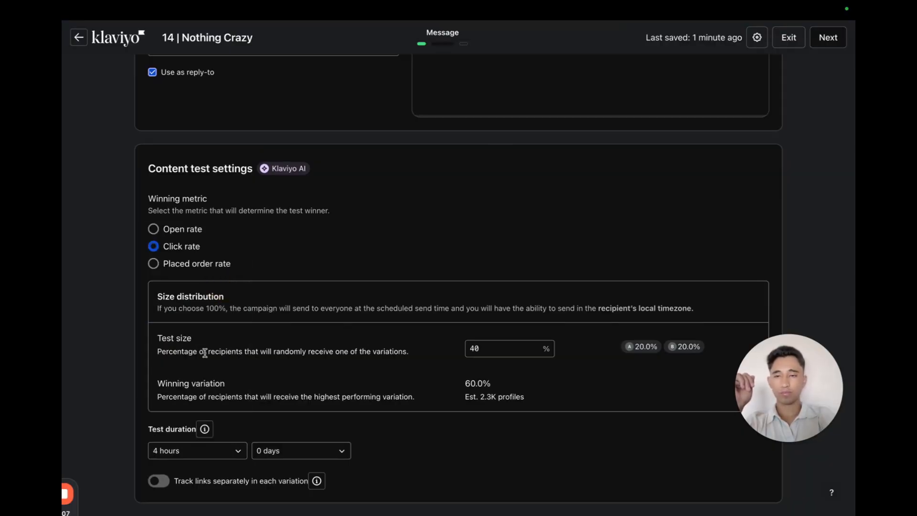
{"action": "left_click", "coordinate": [213, 455]}
{"action": "left_click", "coordinate": [438, 74]}
{"action": "mouse_move", "coordinate": [671, 11]}
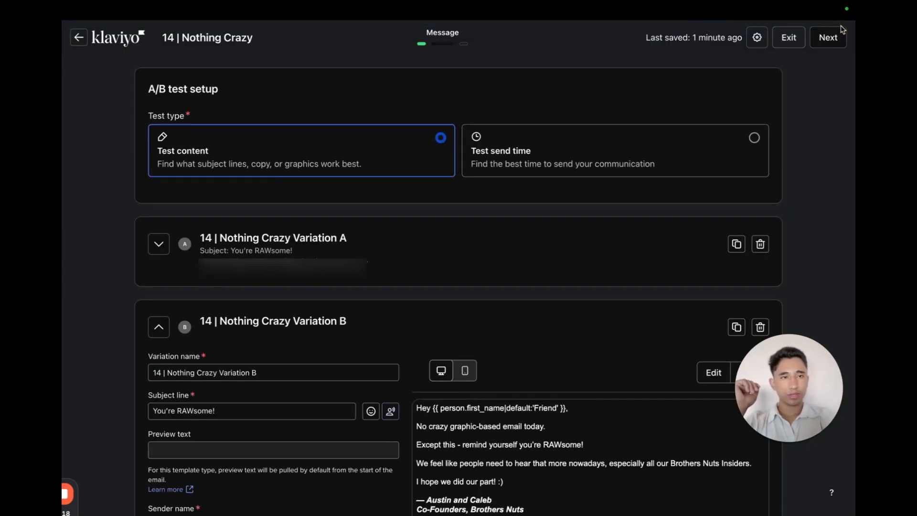
Continue to the review page and send the campaign now.
{"action": "left_click", "coordinate": [831, 36]}
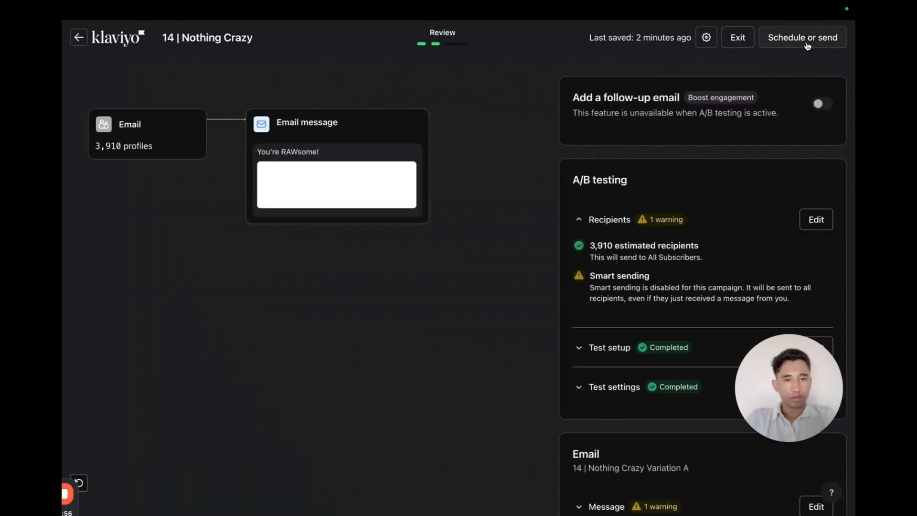
{"action": "left_click", "coordinate": [807, 44]}
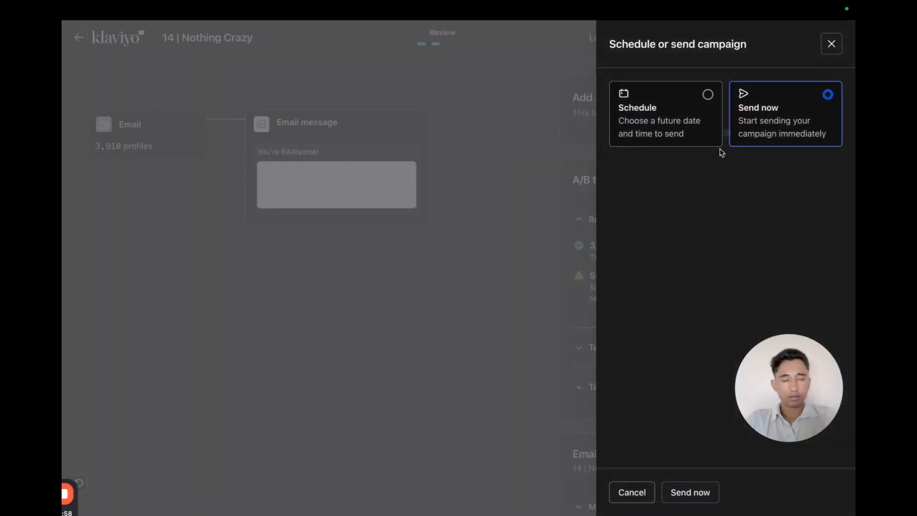
{"action": "left_click", "coordinate": [671, 499]}
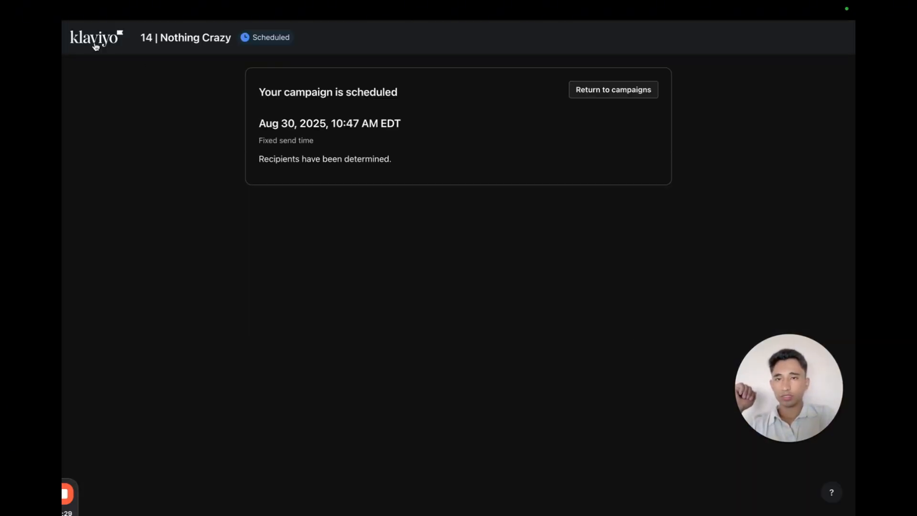
Open the scheduled 14 | Nothing Crazy campaign from the campaigns list and check Variation A's preview and its link.
{"action": "left_click", "coordinate": [79, 27]}
{"action": "left_click", "coordinate": [84, 32]}
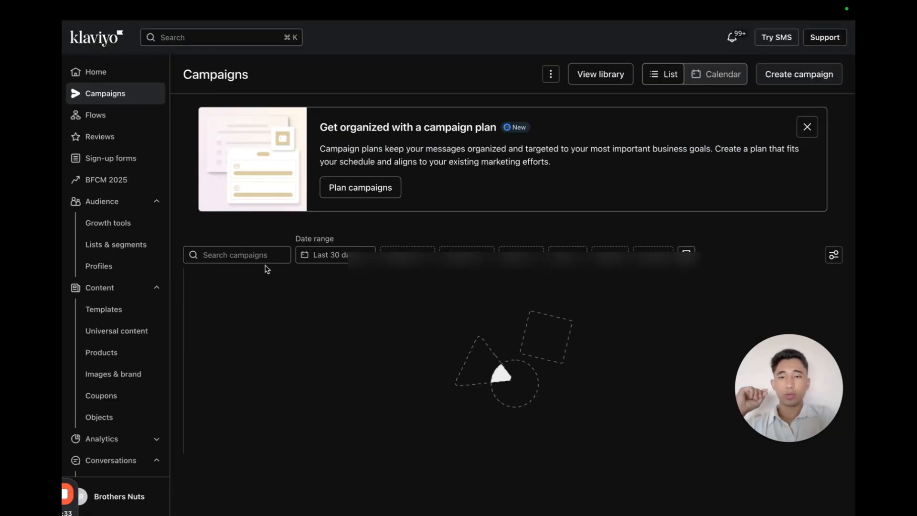
{"action": "scroll", "coordinate": [266, 269], "scroll_direction": "down", "scroll_amount": 3}
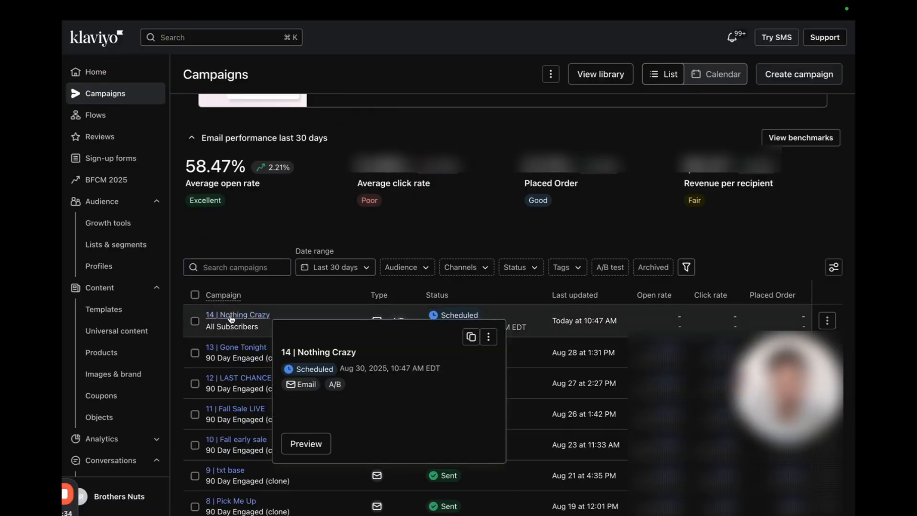
{"action": "left_click", "coordinate": [231, 316]}
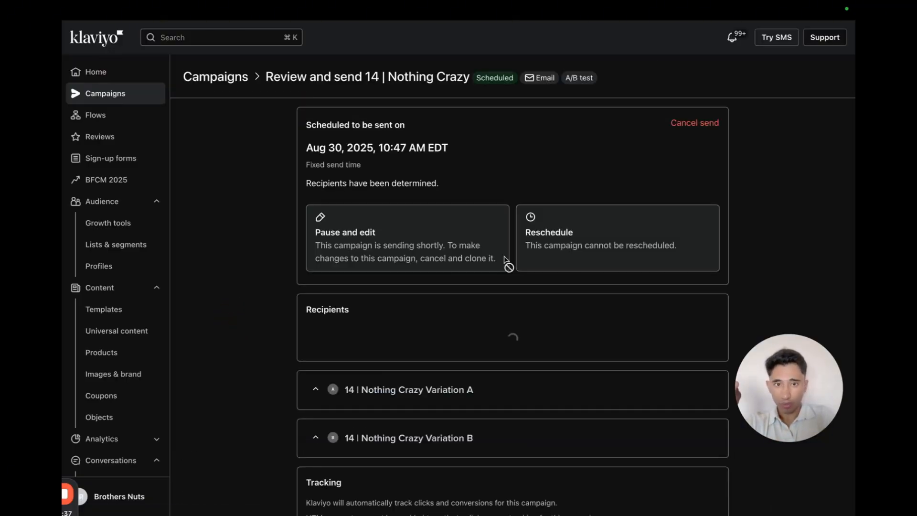
{"action": "scroll", "coordinate": [506, 261], "scroll_direction": "down", "scroll_amount": 2}
{"action": "left_click", "coordinate": [316, 352]}
{"action": "scroll", "coordinate": [308, 357], "scroll_direction": "down", "scroll_amount": 5}
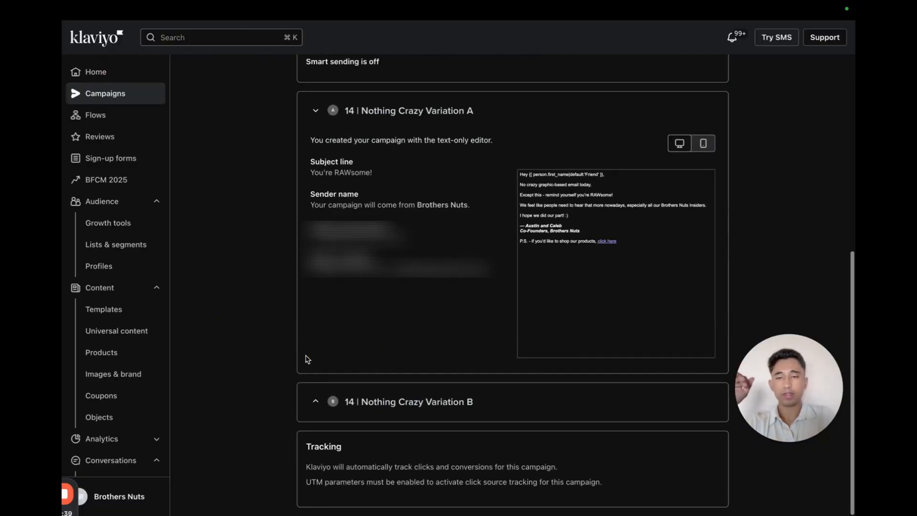
{"action": "left_click", "coordinate": [619, 231]}
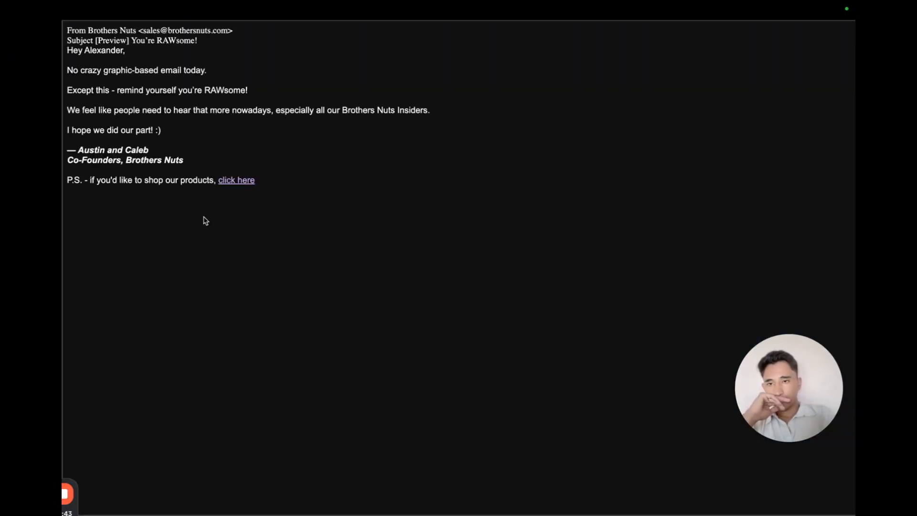
{"action": "left_click", "coordinate": [230, 181]}
{"action": "left_click", "coordinate": [154, 32]}
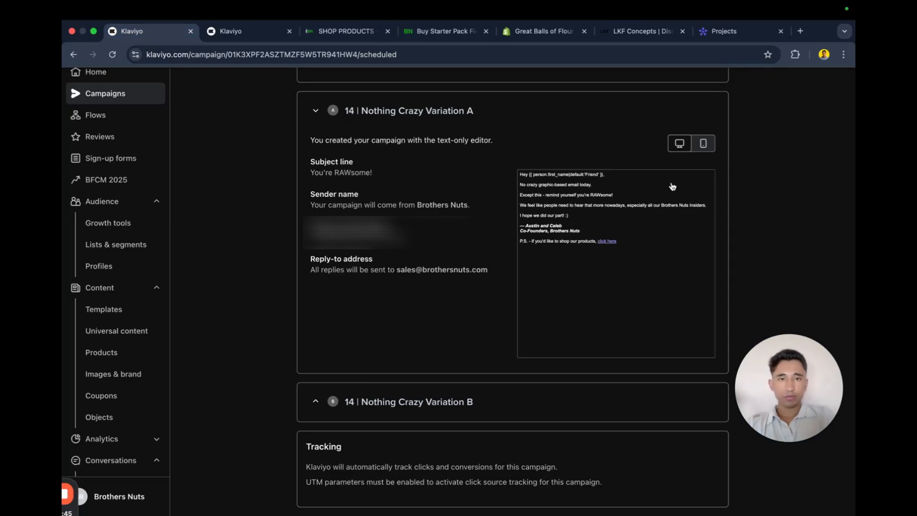
Switch to the Brothers Nuts design file in Figma.
{"action": "scroll", "coordinate": [772, 160], "scroll_direction": "up", "scroll_amount": 7}
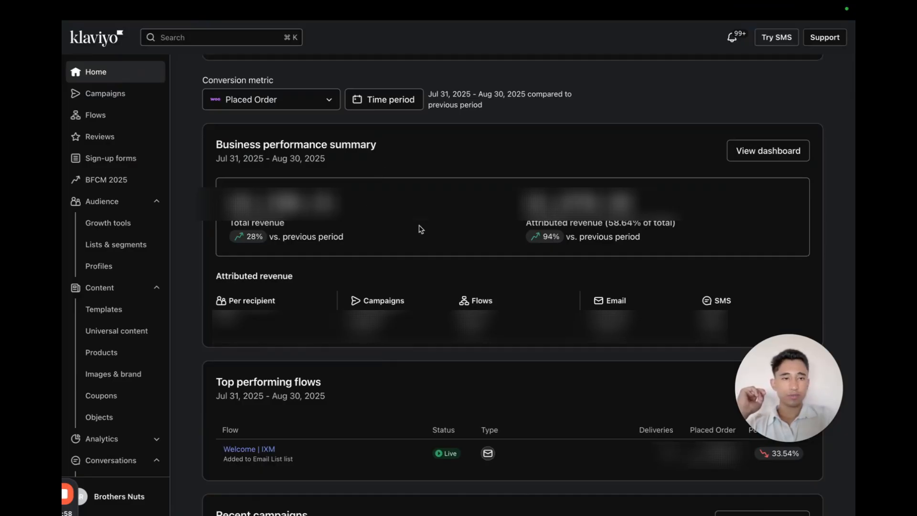
{"action": "key", "text": "ctrl+Left"}
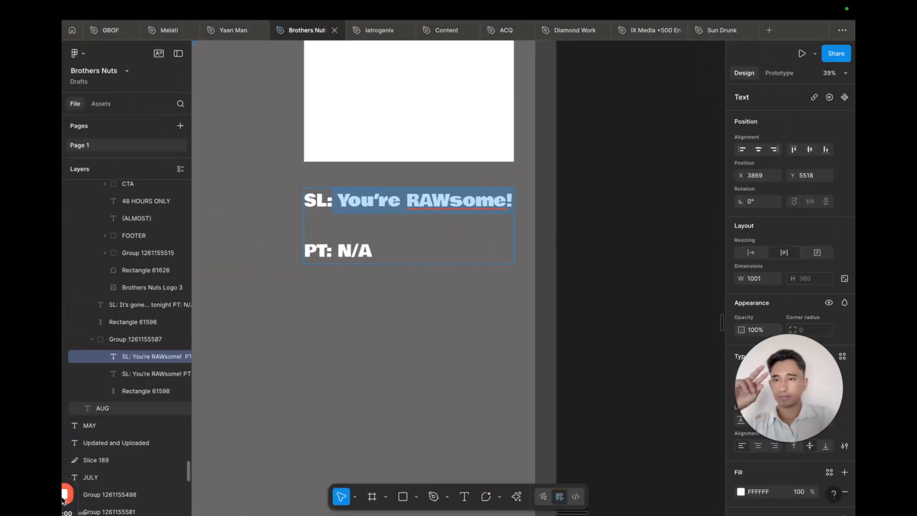